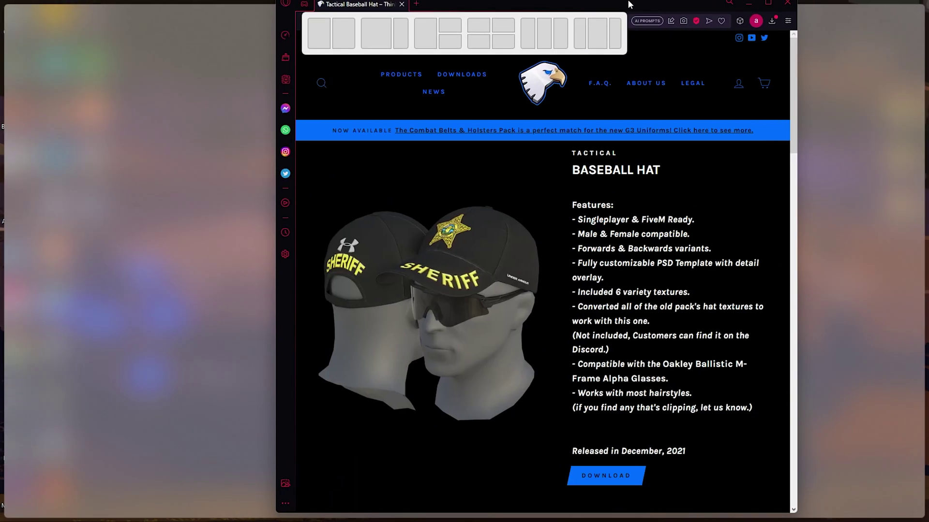
Step: Open the downloaded TLS_TAC_Baseball_Hat archive from the browser's list of recent downloads
{"action": "left_click_drag", "start_coordinate": [630, 4], "coordinate": [629, 4]}
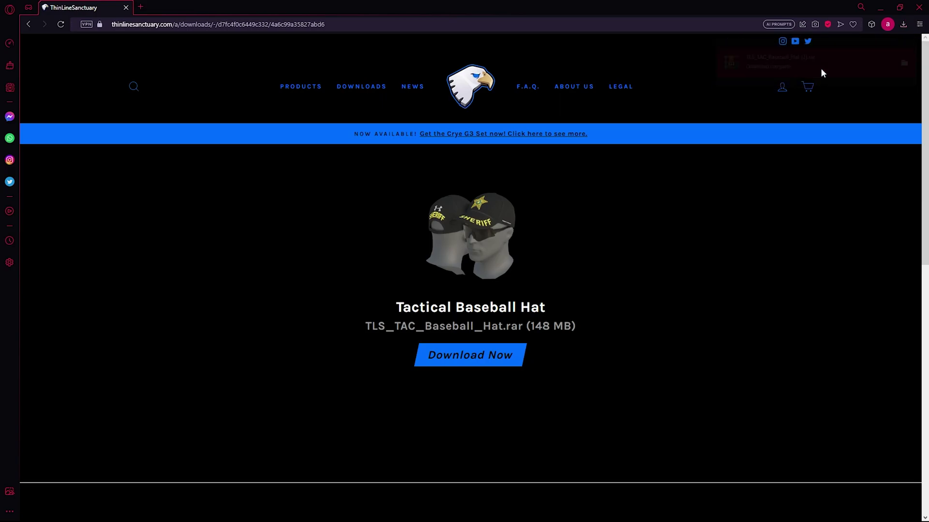
{"action": "left_click", "coordinate": [880, 8]}
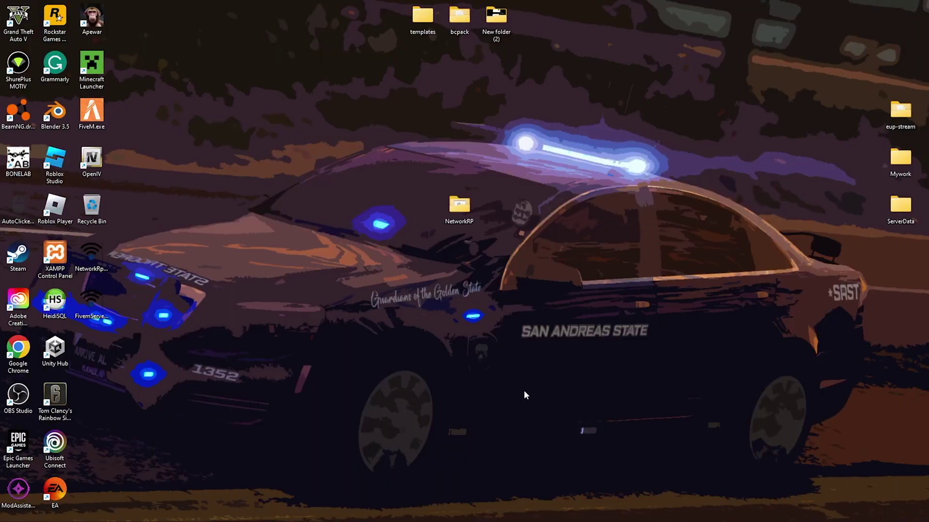
{"action": "mouse_move", "coordinate": [543, 518]}
{"action": "left_click", "coordinate": [488, 460]}
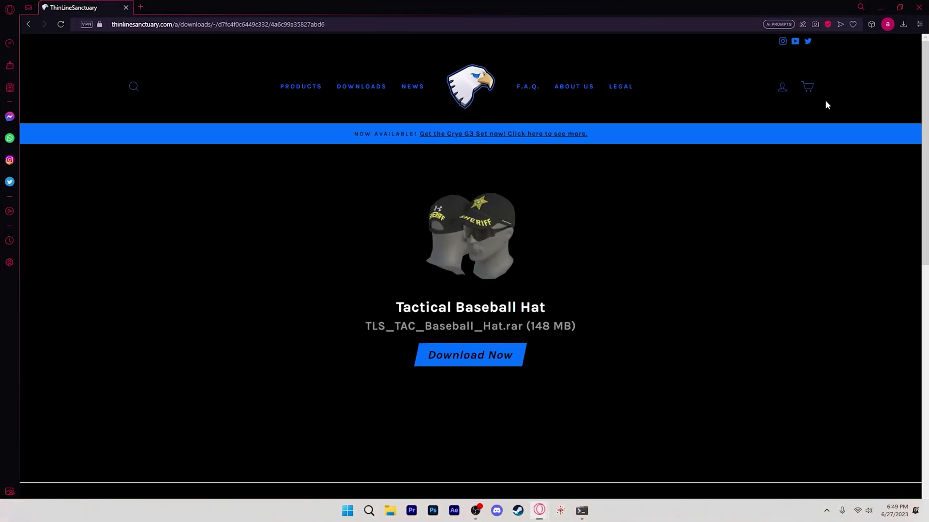
{"action": "left_click", "coordinate": [903, 24]}
{"action": "left_click", "coordinate": [816, 85]}
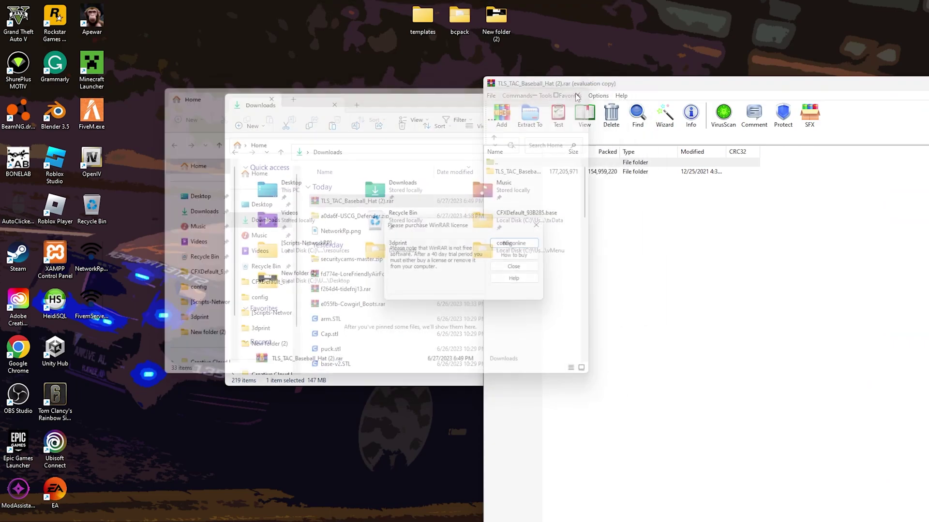
Step: Dismiss the Downloads window and WinRAR licence reminder, and open Template.psd from the archive's baseball hat folder
{"action": "left_click_drag", "start_coordinate": [465, 108], "coordinate": [401, 103]}
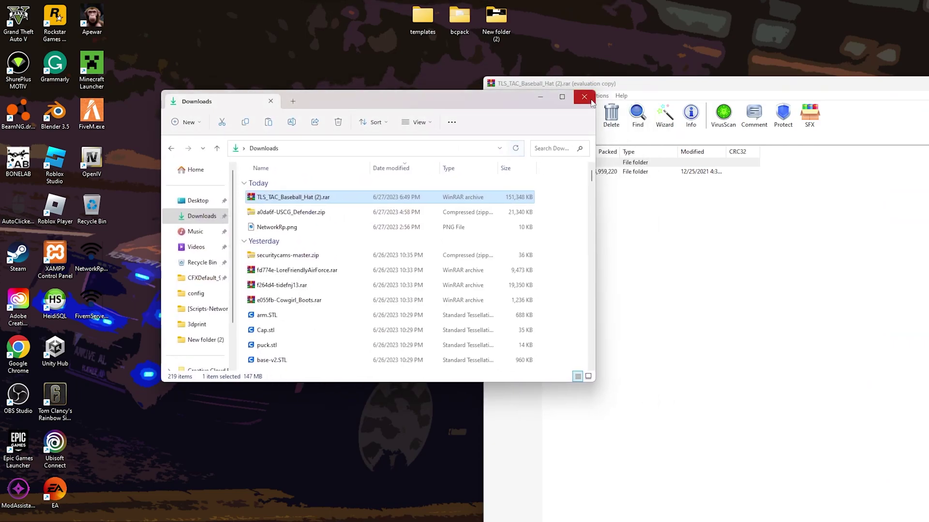
{"action": "left_click", "coordinate": [584, 98]}
{"action": "left_click", "coordinate": [536, 225]}
{"action": "double_click", "coordinate": [532, 171]}
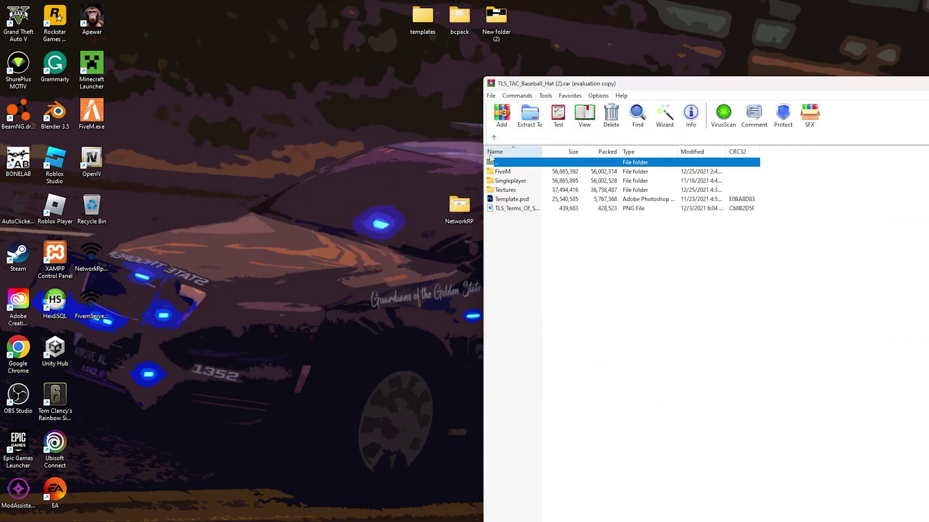
{"action": "left_click", "coordinate": [525, 204]}
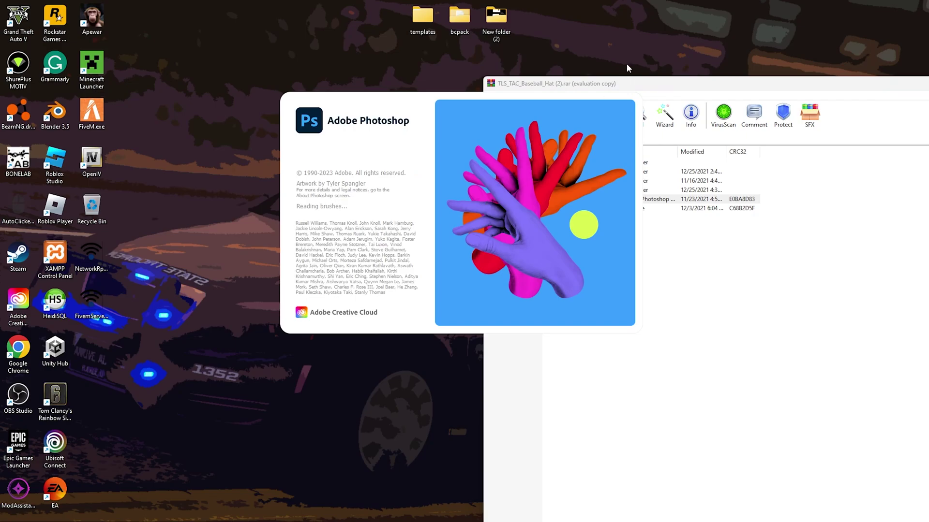
Step: Look into the archive's Textures folder, return to its parent folder, and switch to the template in Photoshop
{"action": "left_click_drag", "start_coordinate": [627, 83], "coordinate": [624, 54]}
{"action": "left_click", "coordinate": [531, 179]}
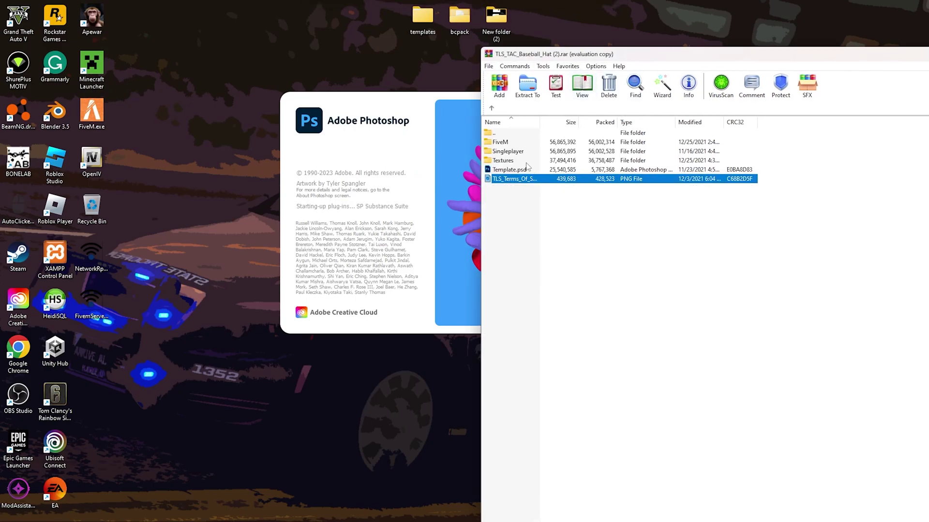
{"action": "double_click", "coordinate": [521, 161]}
{"action": "left_click", "coordinate": [491, 107]}
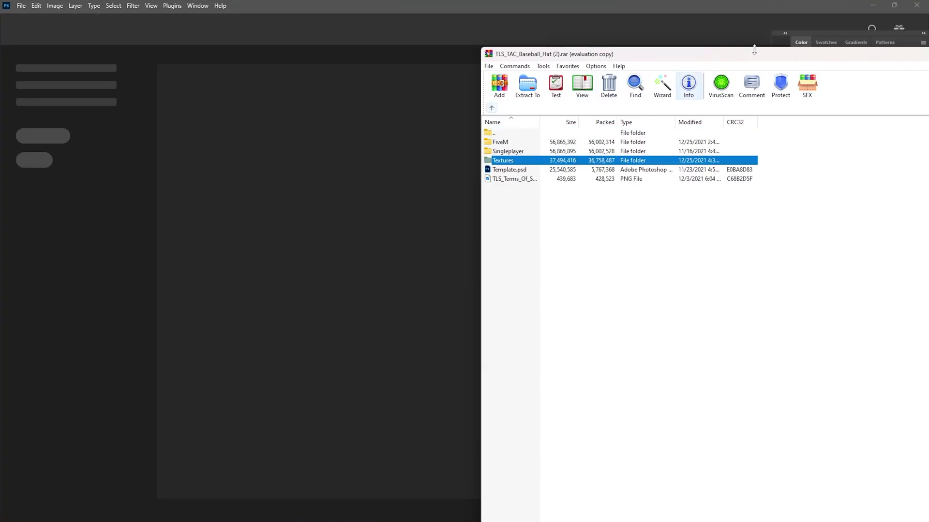
{"action": "left_click_drag", "start_coordinate": [754, 52], "coordinate": [529, 39]}
{"action": "left_click", "coordinate": [712, 42]}
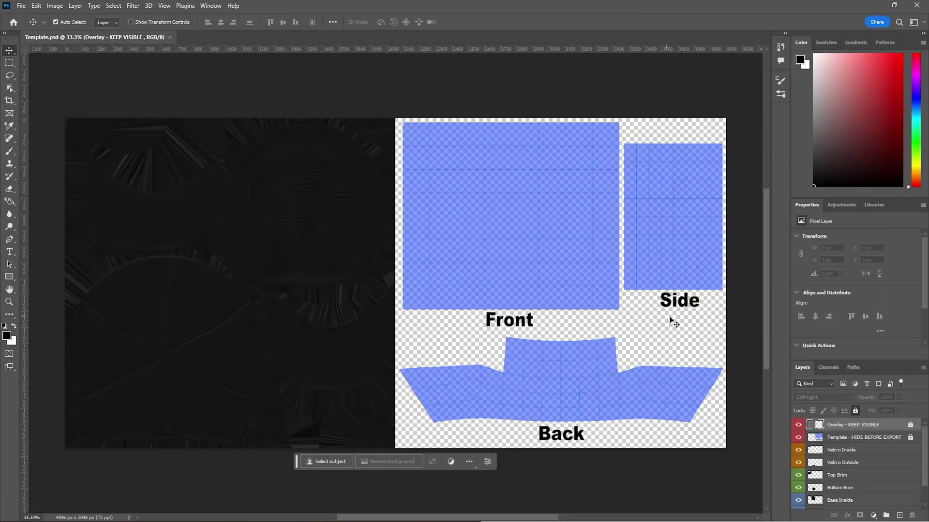
Step: Add the horizontal text "MY HAT" on the Front panel of the hat template
{"action": "key", "text": "t"}
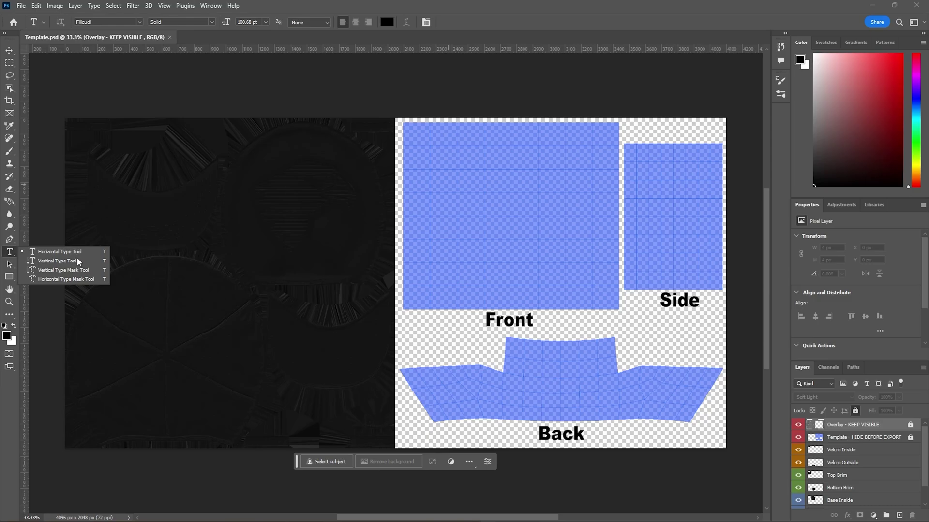
{"action": "left_click", "coordinate": [573, 273]}
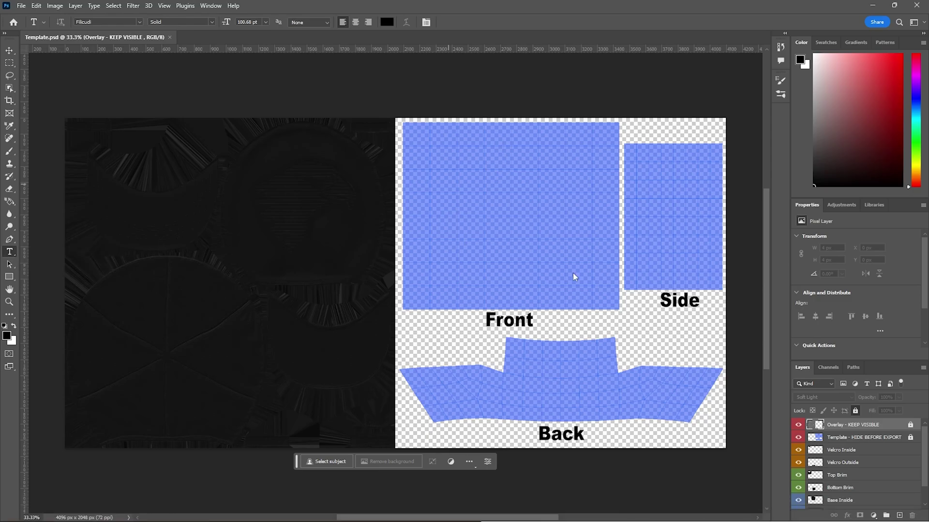
{"action": "type", "text": "MY H"}
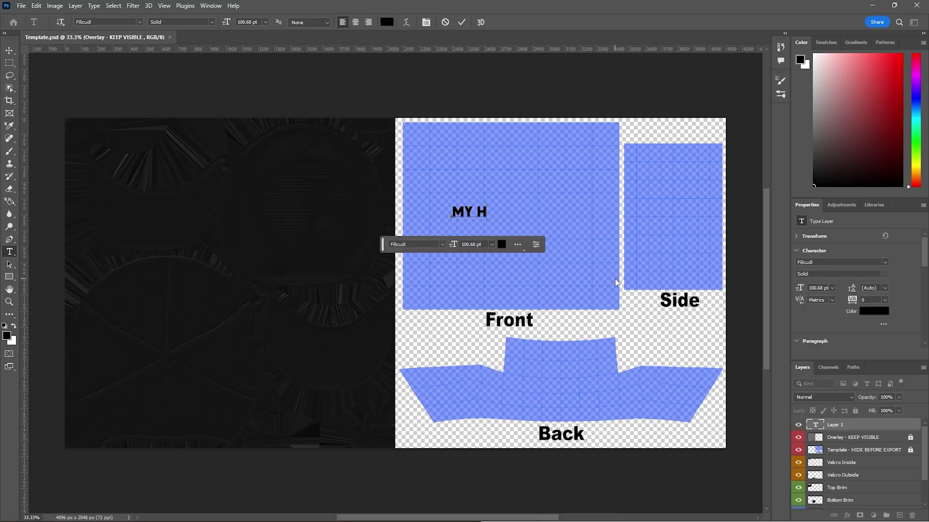
{"action": "type", "text": "AAT"}
{"action": "key", "text": "BackSpace"}
{"action": "key", "text": "BackSpace"}
{"action": "type", "text": "T"}
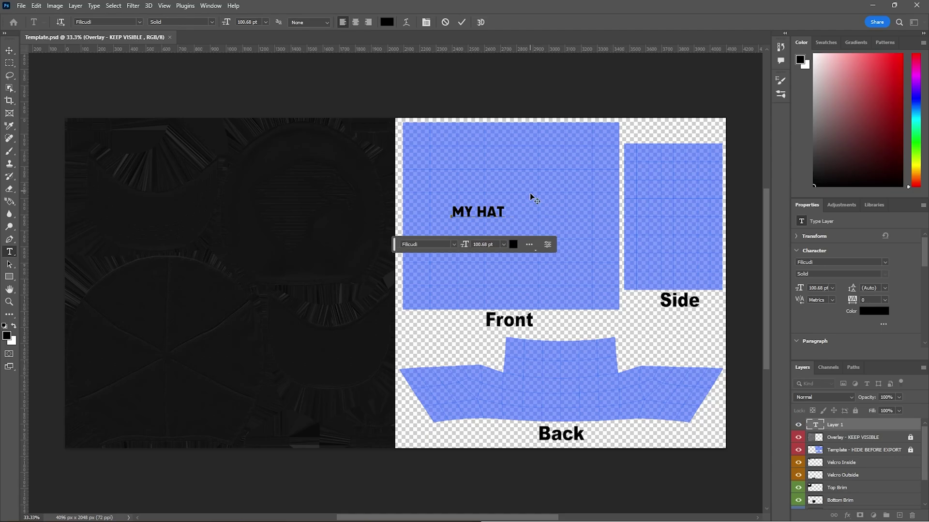
Step: Set the colour of the whole "MY HAT" text to white and commit the text
{"action": "key", "text": "shift+Left"}
{"action": "key", "text": "shift+Left"}
{"action": "key", "text": "shift+Left"}
{"action": "key", "text": "shift+Left"}
{"action": "key", "text": "shift+Left"}
{"action": "key", "text": "shift+Left"}
{"action": "left_click", "coordinate": [883, 311]}
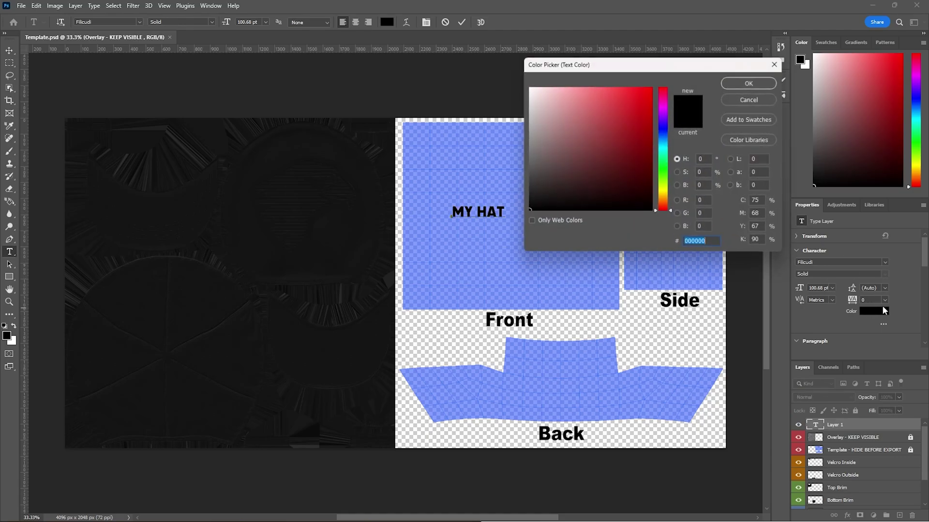
{"action": "left_click_drag", "start_coordinate": [534, 97], "coordinate": [524, 85]}
{"action": "left_click", "coordinate": [768, 83]}
{"action": "left_click", "coordinate": [9, 50]}
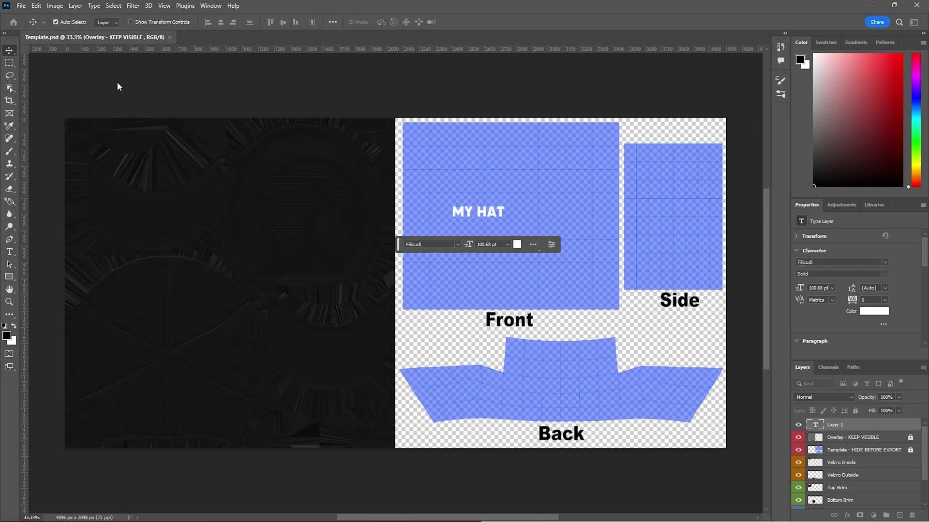
Step: Scale the "MY HAT" text up to about 323 pt and centre it on the Front panel
{"action": "key", "text": "ctrl+t"}
{"action": "left_click_drag", "start_coordinate": [510, 224], "coordinate": [622, 265]}
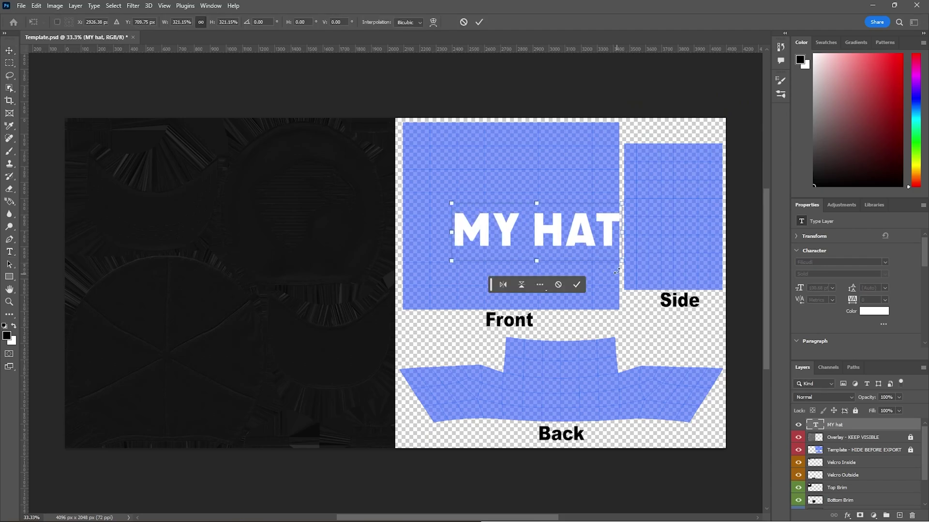
{"action": "left_click_drag", "start_coordinate": [562, 230], "coordinate": [533, 216]}
{"action": "left_click", "coordinate": [479, 23]}
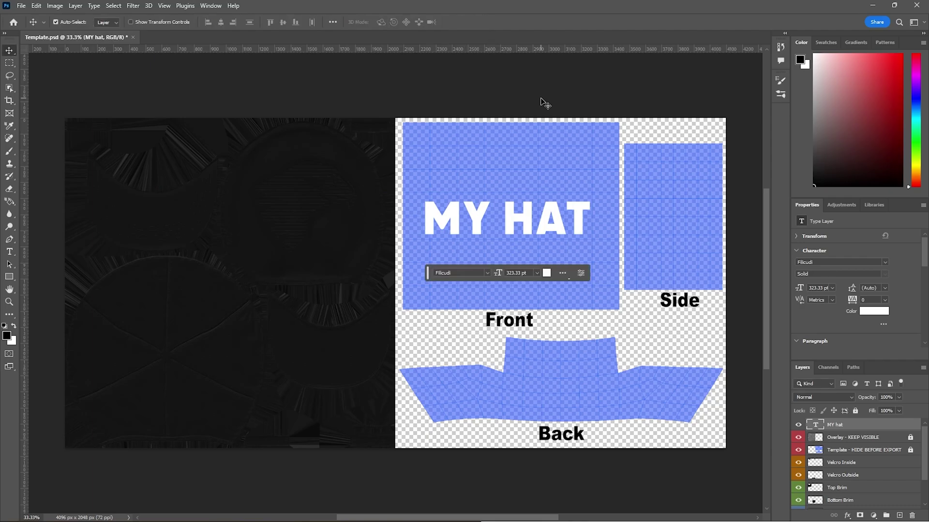
Step: Hide the "Template - HIDE BEFORE EXPORT" layer
{"action": "scroll", "coordinate": [758, 329], "scroll_direction": "down", "scroll_amount": 1}
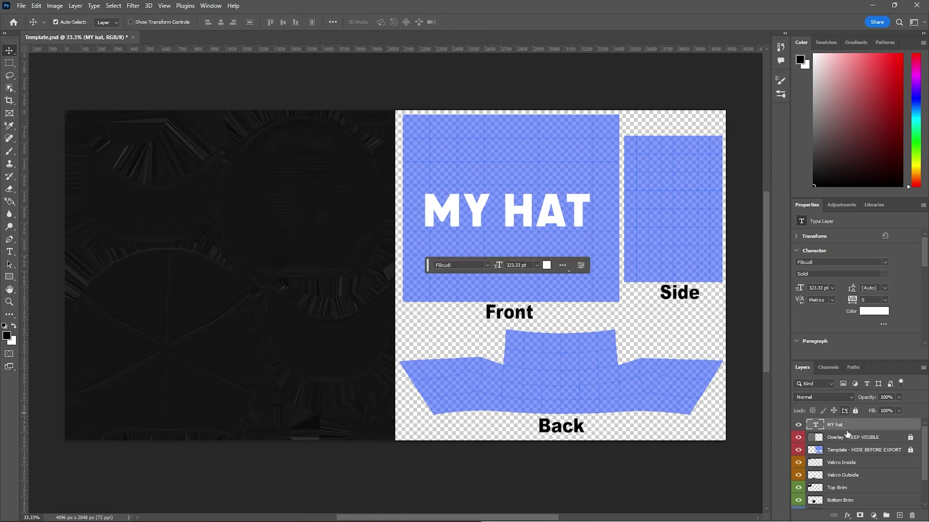
{"action": "left_click", "coordinate": [798, 452]}
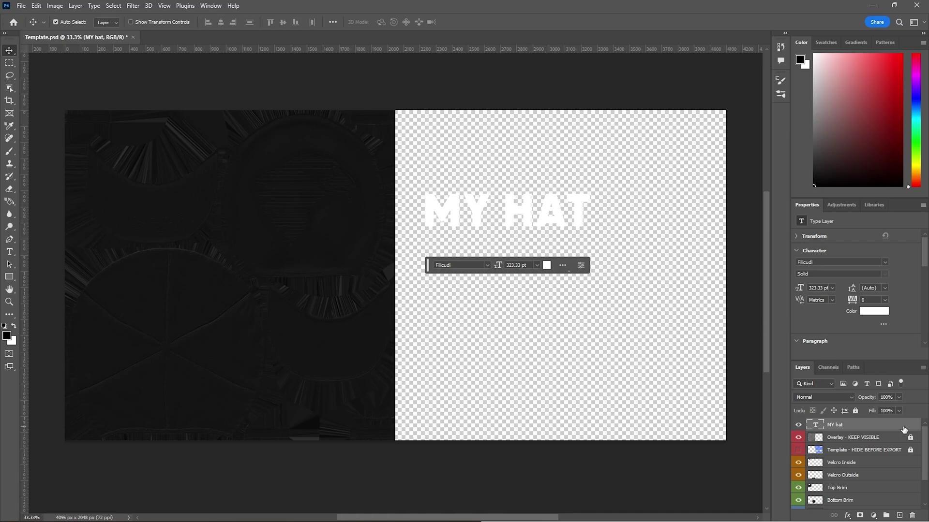
Step: Add a black 13 px outside stroke to the "MY hat" text layer
{"action": "key", "text": "space"}
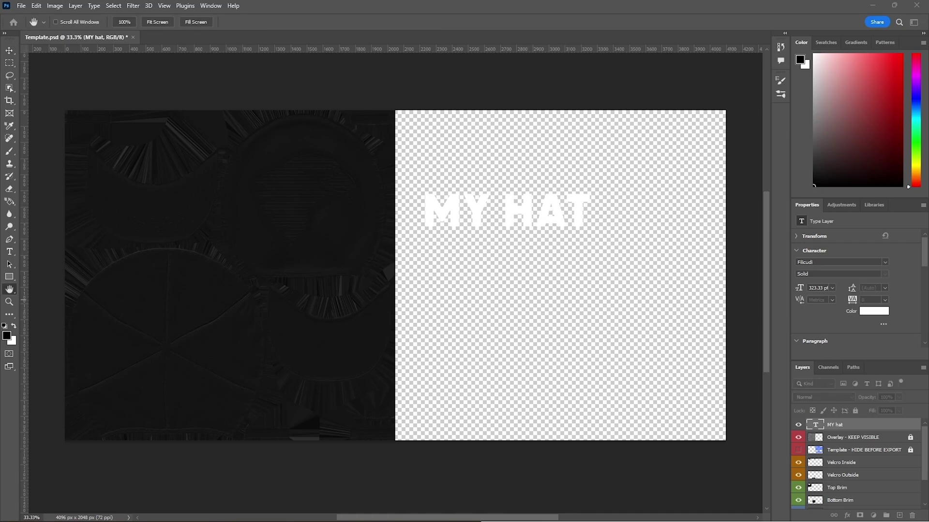
{"action": "left_click_drag", "start_coordinate": [490, 167], "coordinate": [503, 273]}
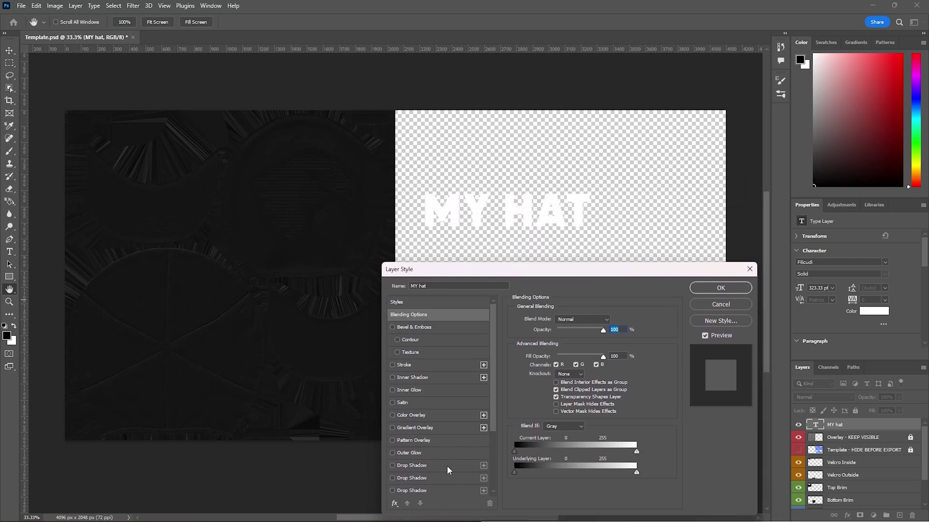
{"action": "left_click", "coordinate": [392, 365]}
{"action": "left_click", "coordinate": [538, 389]}
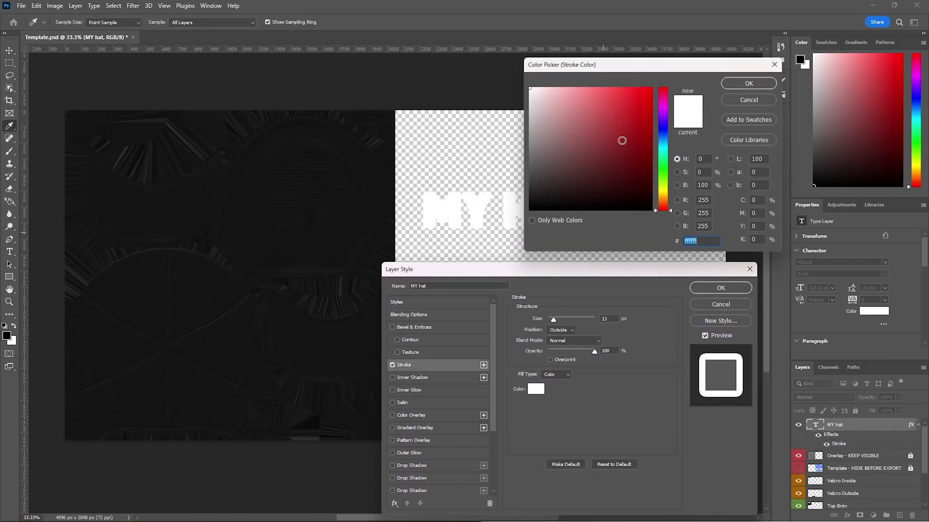
{"action": "left_click_drag", "start_coordinate": [584, 187], "coordinate": [527, 213]}
{"action": "left_click", "coordinate": [748, 83]}
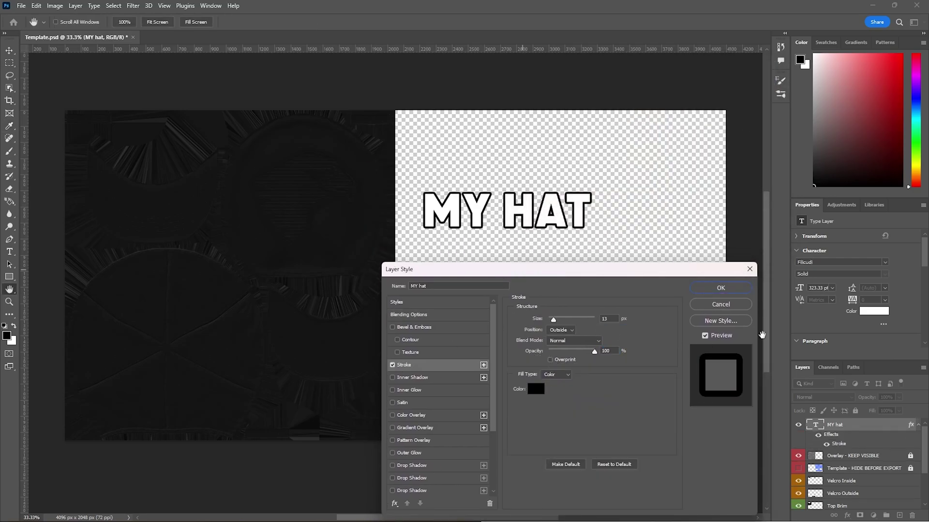
{"action": "left_click", "coordinate": [720, 290]}
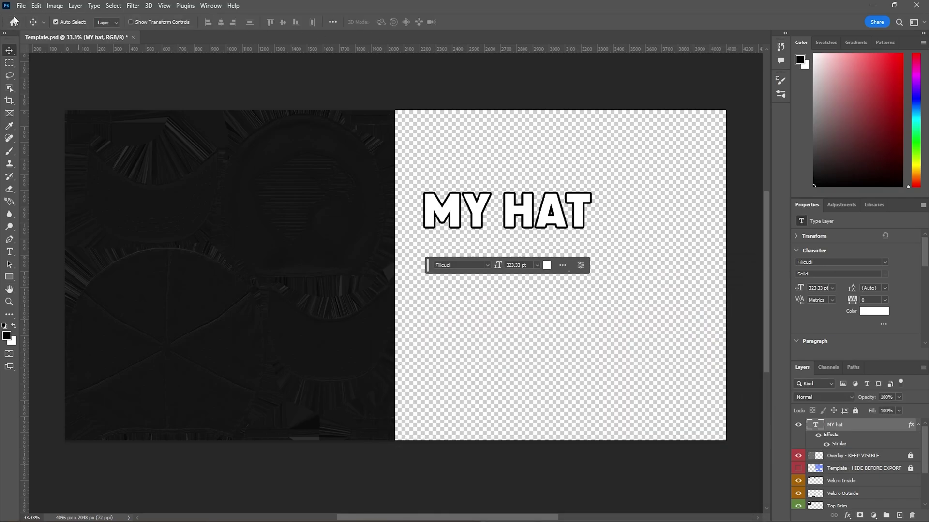
Step: Export the hat texture to the Desktop as Template.png and move the file to an open area of the desktop
{"action": "left_click", "coordinate": [21, 5]}
{"action": "mouse_move", "coordinate": [64, 178]}
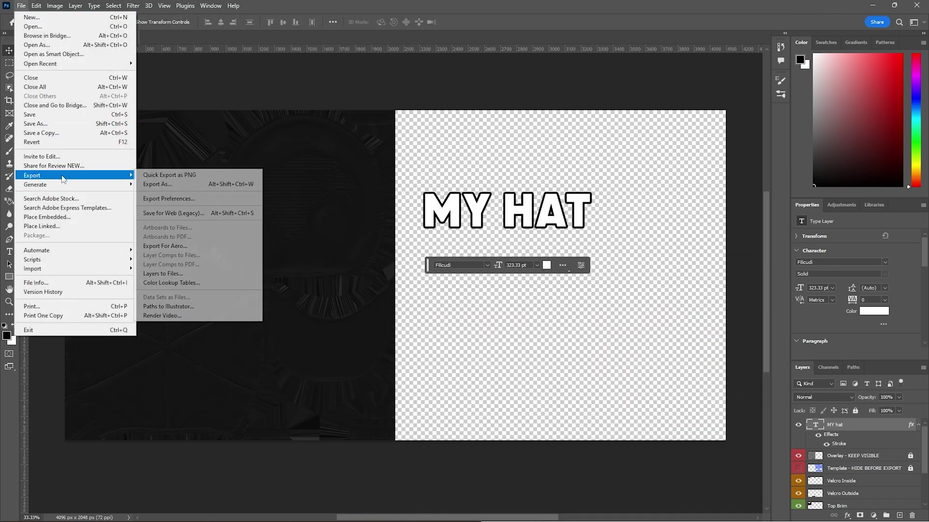
{"action": "left_click", "coordinate": [196, 176]}
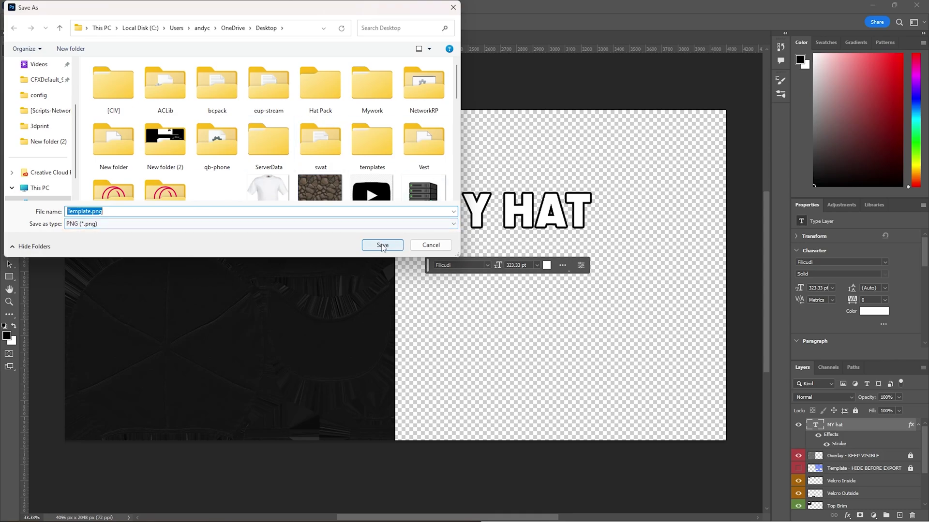
{"action": "left_click", "coordinate": [382, 245]}
{"action": "left_click", "coordinate": [873, 7]}
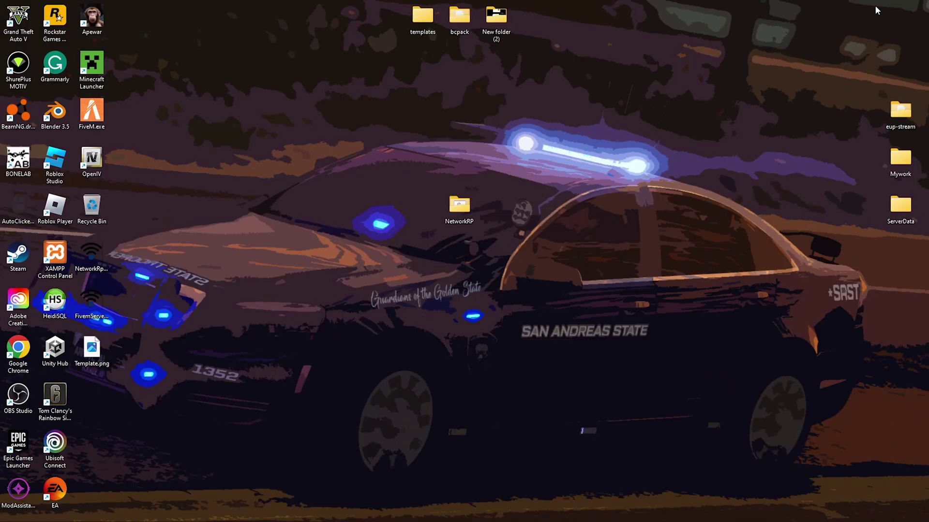
{"action": "left_click_drag", "start_coordinate": [92, 348], "coordinate": [600, 164]}
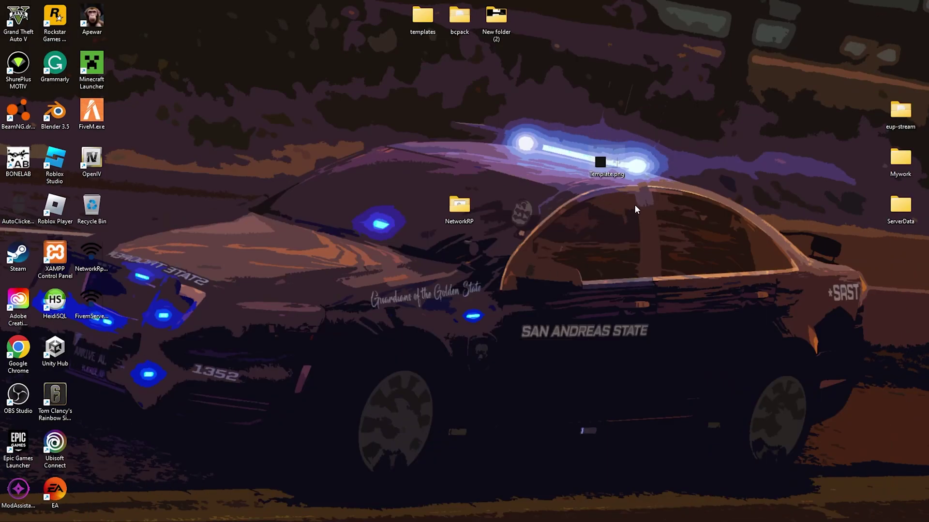
Step: Extract the Regular Fit folder with the mp_m hat files from the archive's FiveM folder to the desktop and clear away the archive window
{"action": "left_click", "coordinate": [609, 512]}
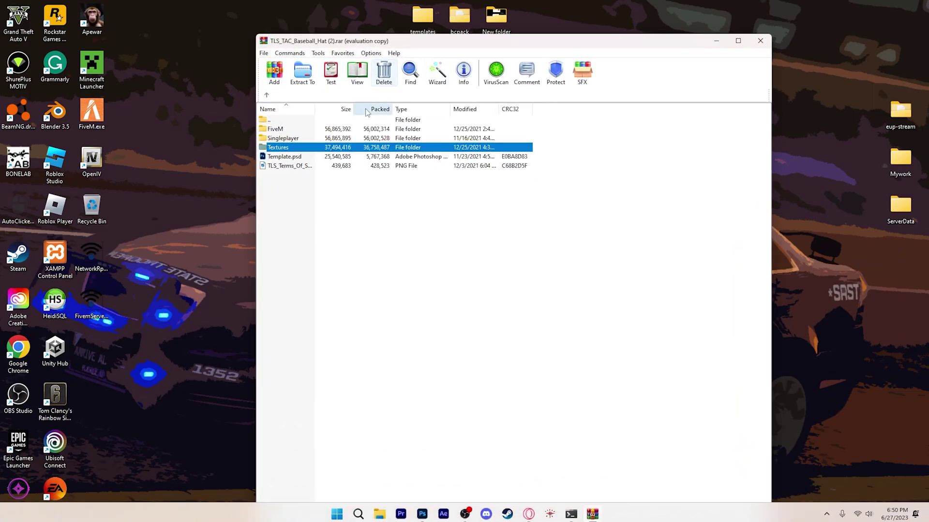
{"action": "double_click", "coordinate": [292, 129]}
{"action": "double_click", "coordinate": [284, 137]}
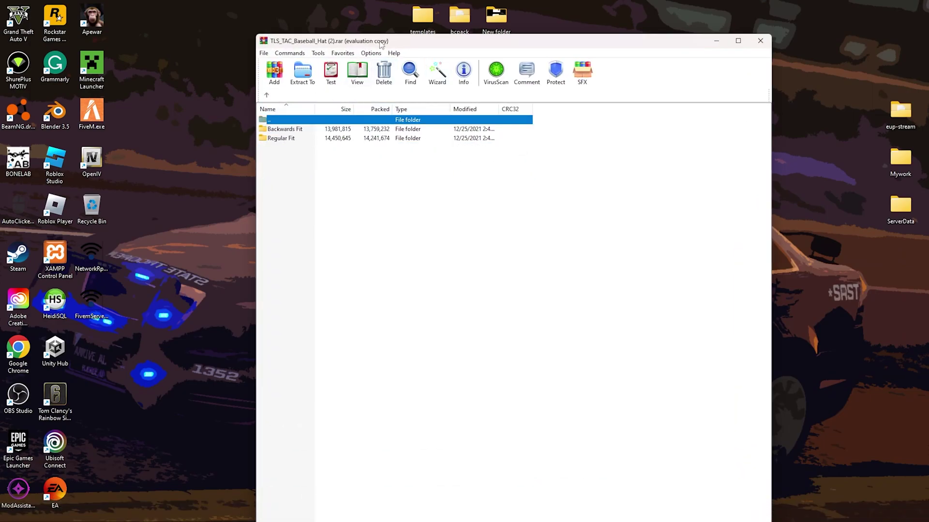
{"action": "left_click_drag", "start_coordinate": [379, 42], "coordinate": [597, 69]}
{"action": "double_click", "coordinate": [512, 167]}
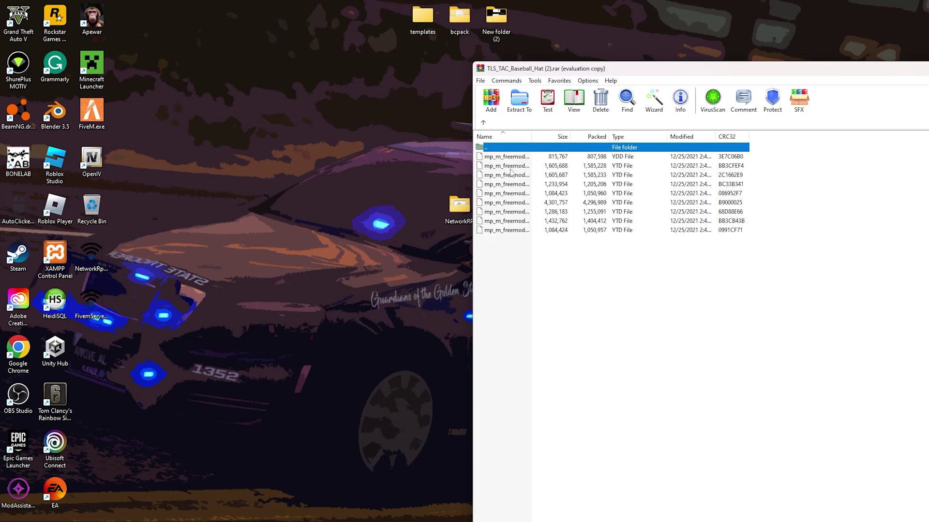
{"action": "left_click_drag", "start_coordinate": [532, 270], "coordinate": [583, 258]}
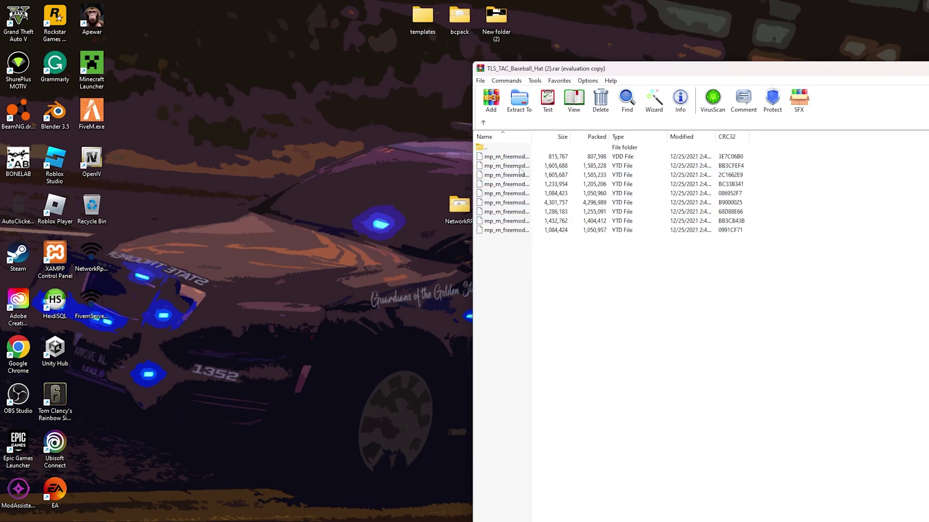
{"action": "left_click", "coordinate": [483, 122]}
{"action": "left_click_drag", "start_coordinate": [497, 166], "coordinate": [285, 100]}
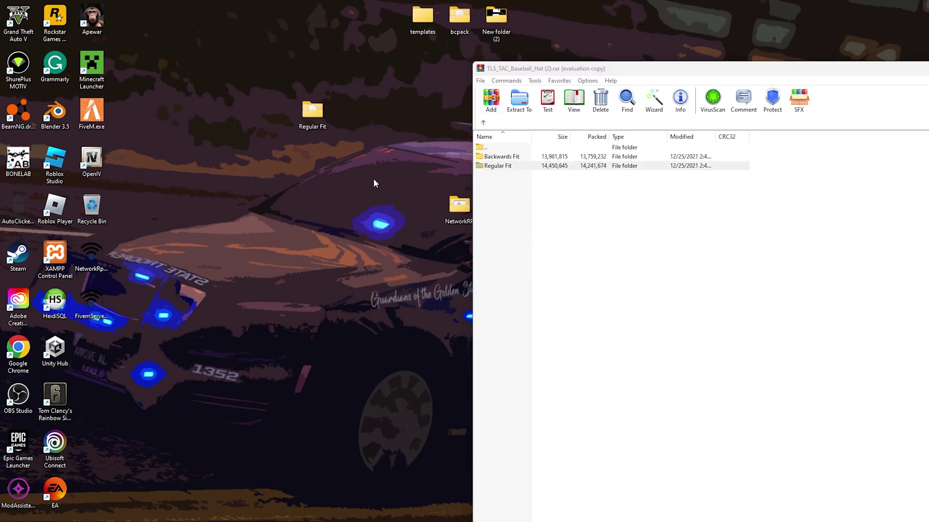
{"action": "left_click_drag", "start_coordinate": [636, 73], "coordinate": [310, 81]}
{"action": "left_click", "coordinate": [610, 77]}
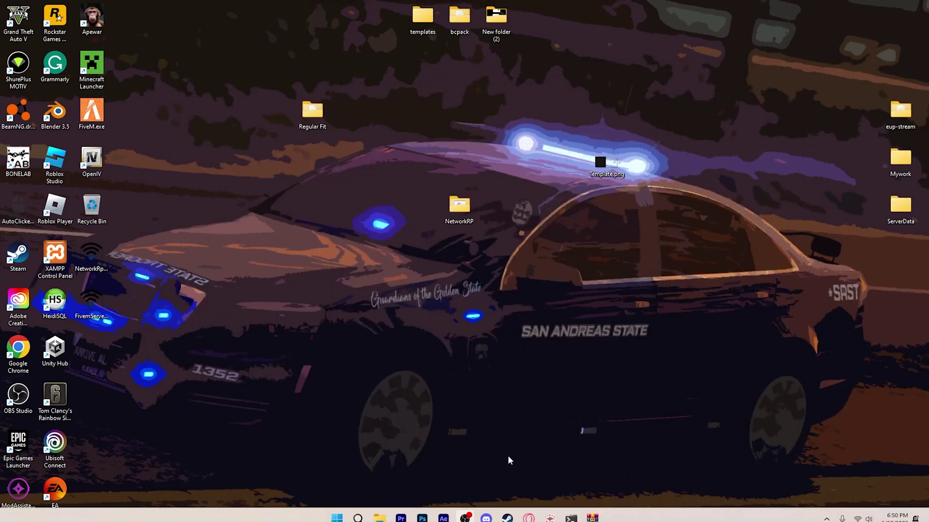
Step: Start OpenIV for the Windows version of Grand Theft Auto V and load the desktop's Regular Fit folder into it
{"action": "double_click", "coordinate": [92, 160]}
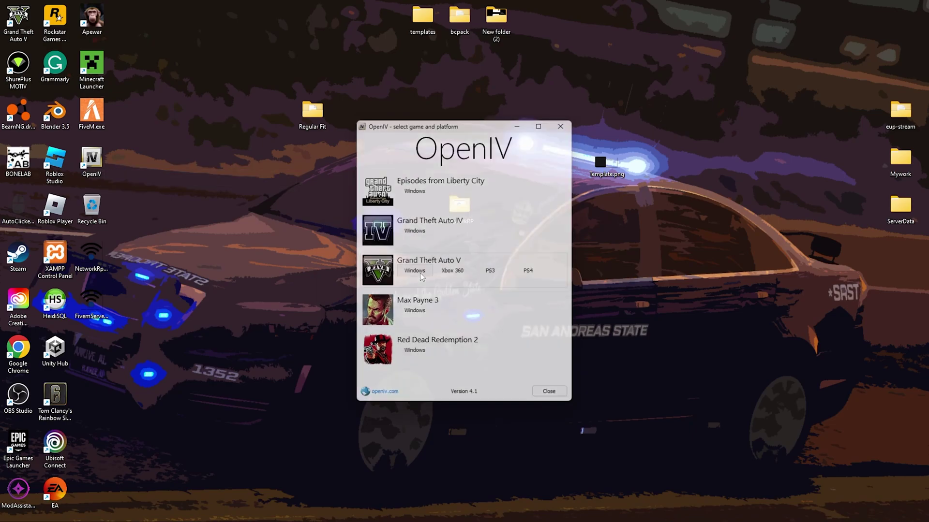
{"action": "left_click", "coordinate": [413, 269]}
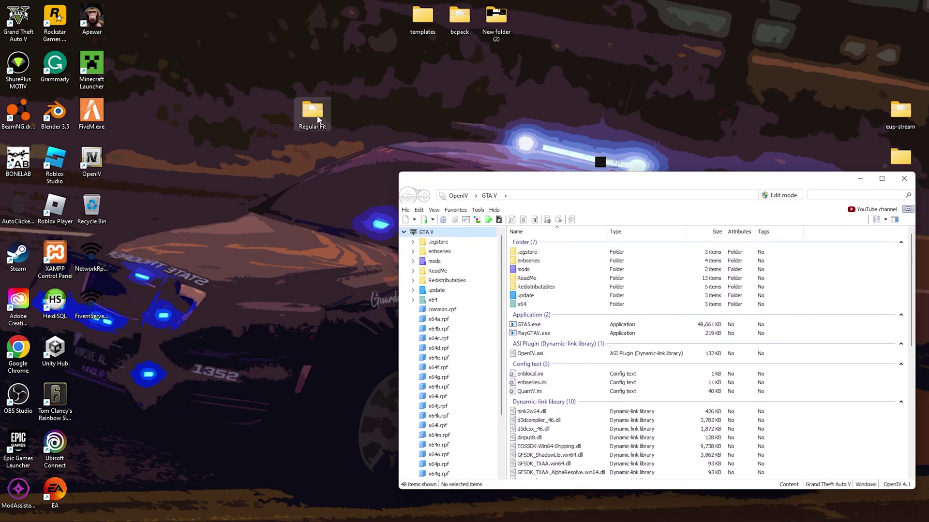
{"action": "left_click_drag", "start_coordinate": [318, 120], "coordinate": [481, 345]}
Step: Examine the hat model mp_m_freemode_01_p^p_head_003.ydd and the texture inside mp_m_freemode_01_p^p_head_diff_003_a.ytd
{"action": "double_click", "coordinate": [602, 251]}
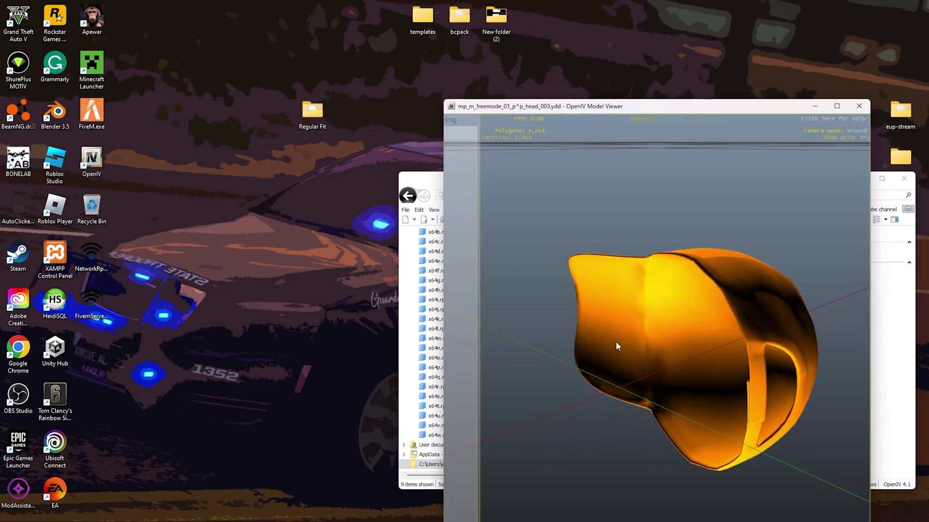
{"action": "left_click_drag", "start_coordinate": [616, 346], "coordinate": [821, 132]}
{"action": "key", "text": "Escape"}
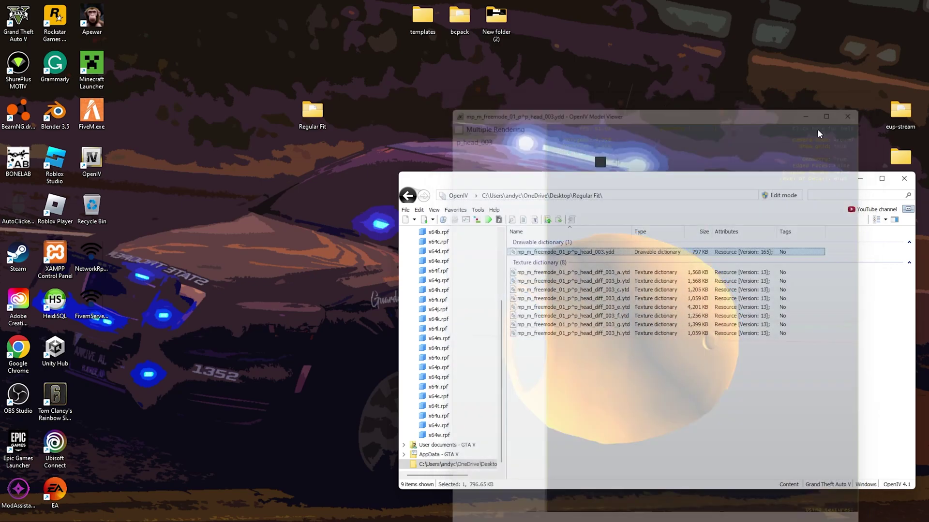
{"action": "double_click", "coordinate": [608, 273]}
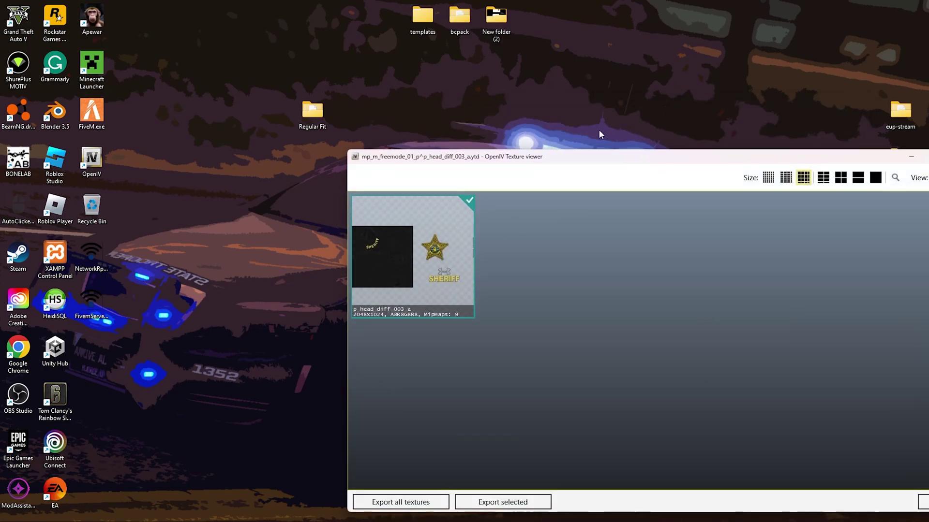
{"action": "left_click_drag", "start_coordinate": [573, 163], "coordinate": [476, 180]}
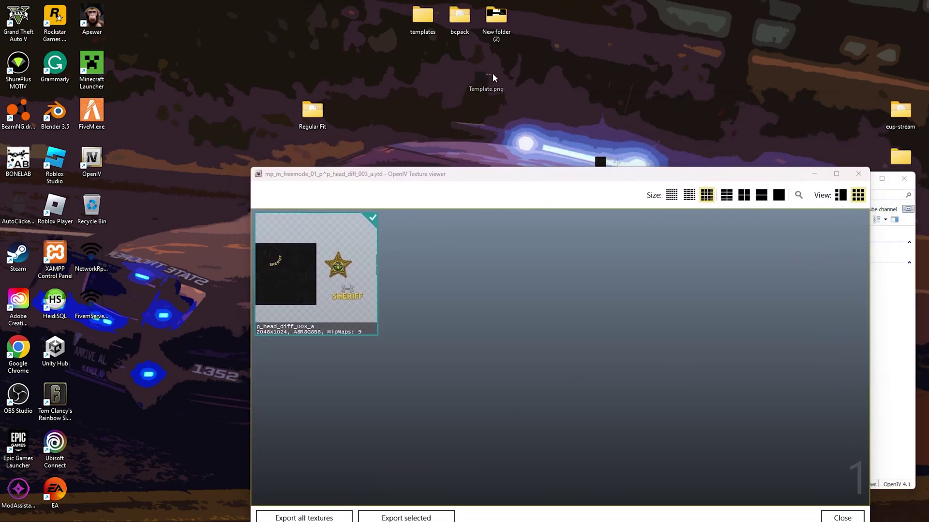
{"action": "left_click", "coordinate": [859, 174]}
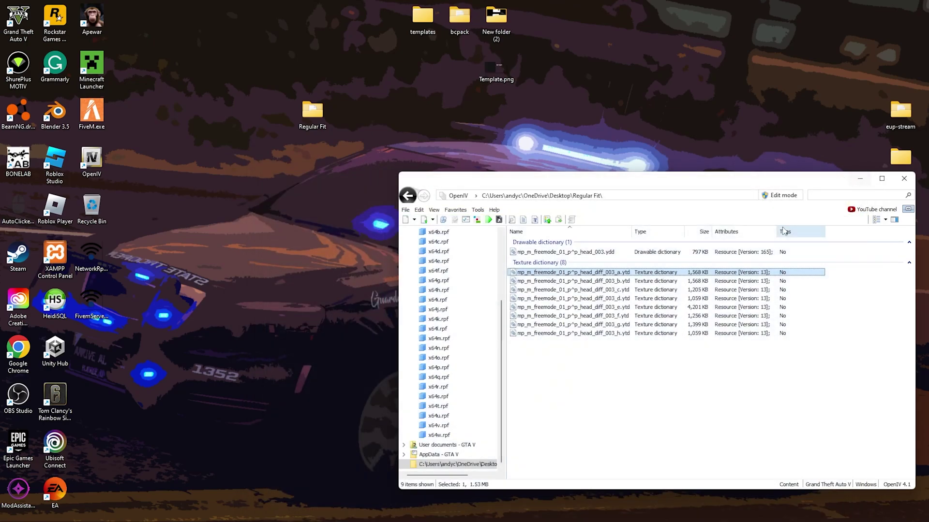
Step: Enable edit mode and open mp_m_freemode_01_p^p_head_diff_003_a.ytd for texture editing
{"action": "left_click", "coordinate": [779, 195]}
{"action": "left_click", "coordinate": [497, 297]}
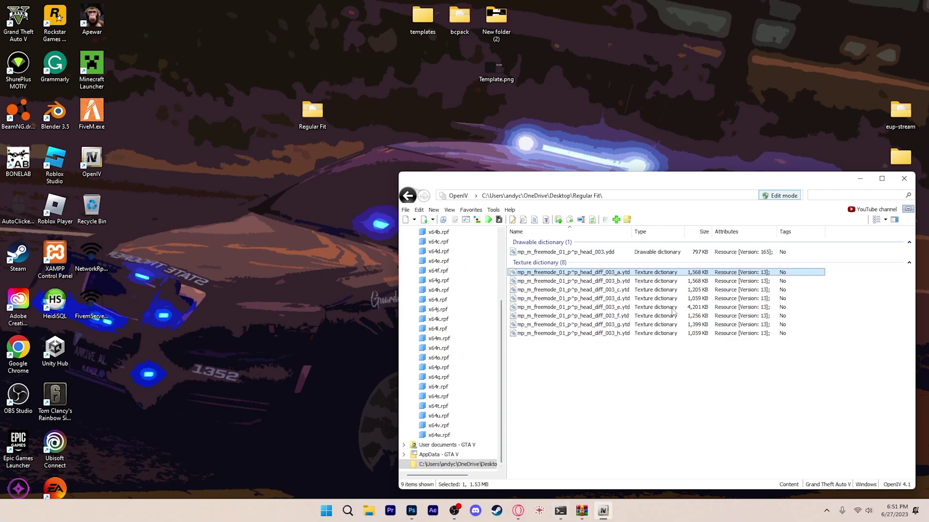
{"action": "left_click", "coordinate": [528, 165]}
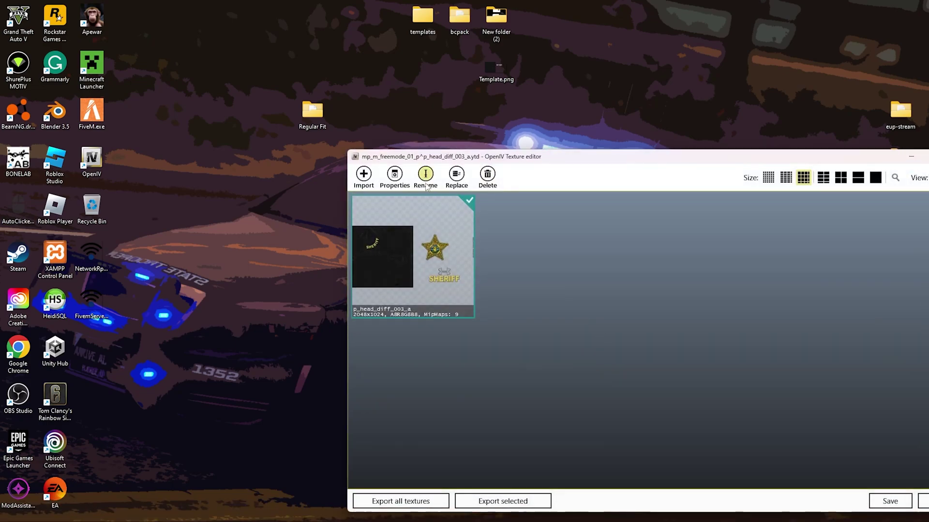
Step: Replace the p_head_diff_003_a texture with Template.png from the Desktop and save the texture dictionary
{"action": "left_click", "coordinate": [460, 179]}
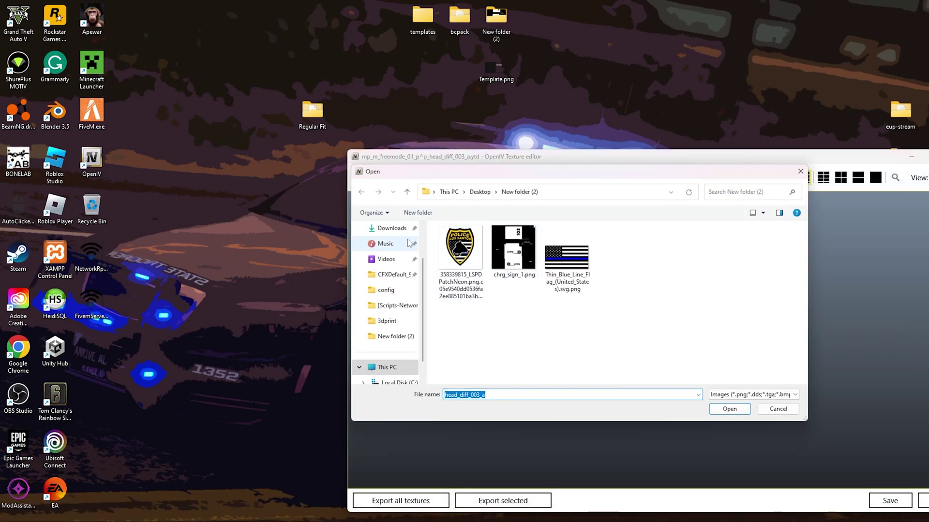
{"action": "scroll", "coordinate": [387, 244], "scroll_direction": "up", "scroll_amount": 1}
{"action": "left_click", "coordinate": [388, 259]}
{"action": "scroll", "coordinate": [612, 297], "scroll_direction": "down", "scroll_amount": 12}
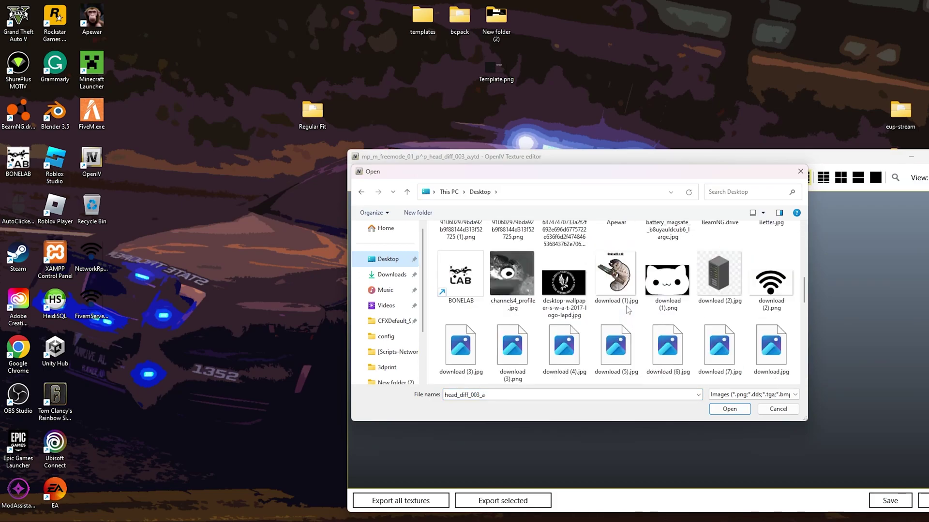
{"action": "scroll", "coordinate": [622, 300], "scroll_direction": "up", "scroll_amount": 4}
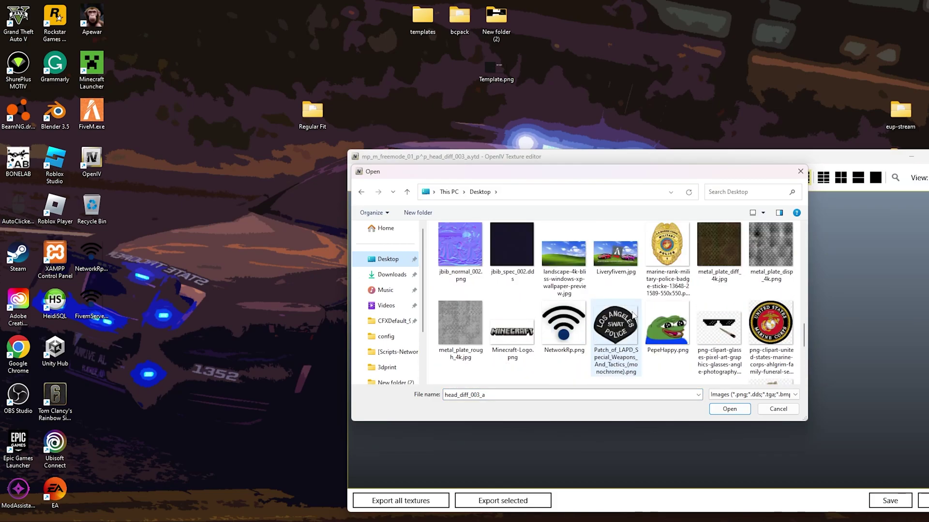
{"action": "double_click", "coordinate": [483, 393]}
{"action": "type", "text": "Tem"}
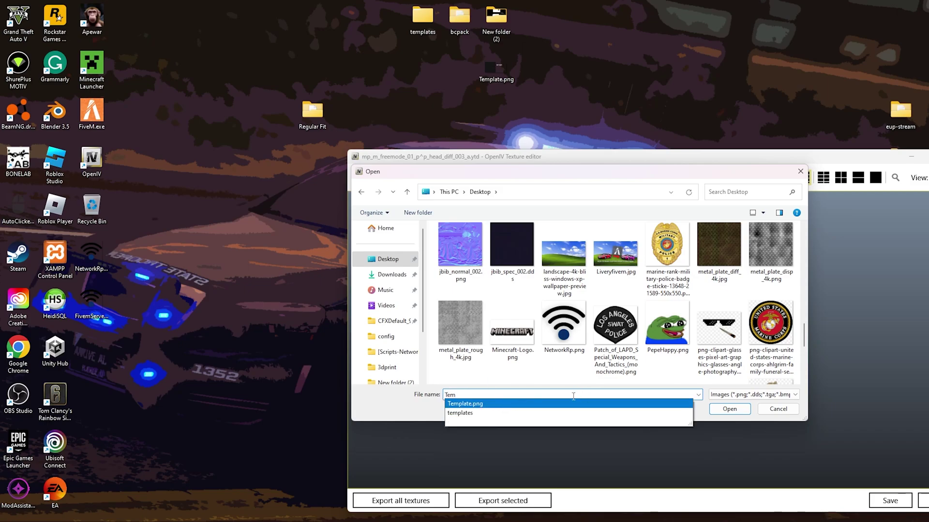
{"action": "left_click", "coordinate": [571, 403]}
{"action": "left_click", "coordinate": [745, 410]}
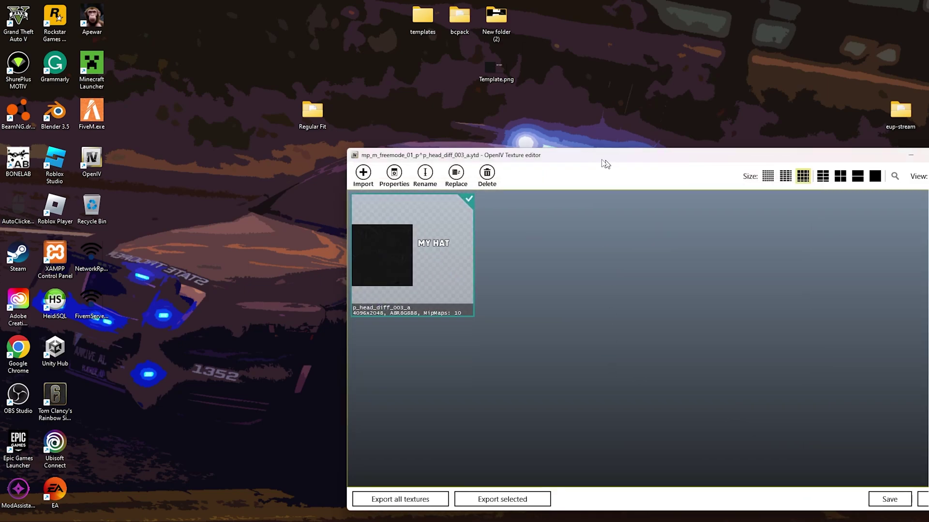
{"action": "left_click_drag", "start_coordinate": [605, 164], "coordinate": [441, 134]}
{"action": "left_click", "coordinate": [714, 469]}
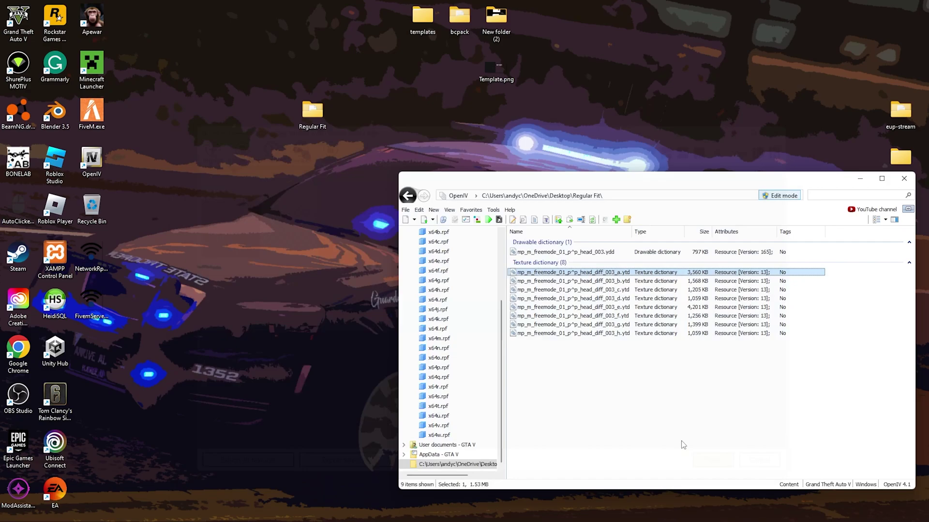
Step: Copy the head_003.ydd model and the edited head_diff_003_a.ytd out to the desktop and close OpenIV
{"action": "left_click", "coordinate": [614, 273]}
{"action": "left_click", "coordinate": [611, 253], "text": "ctrl"}
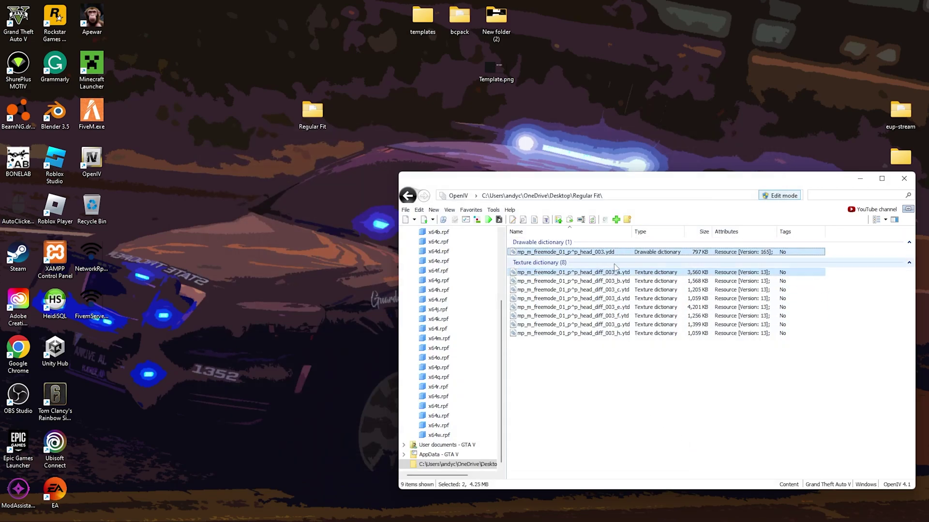
{"action": "left_click", "coordinate": [446, 108]}
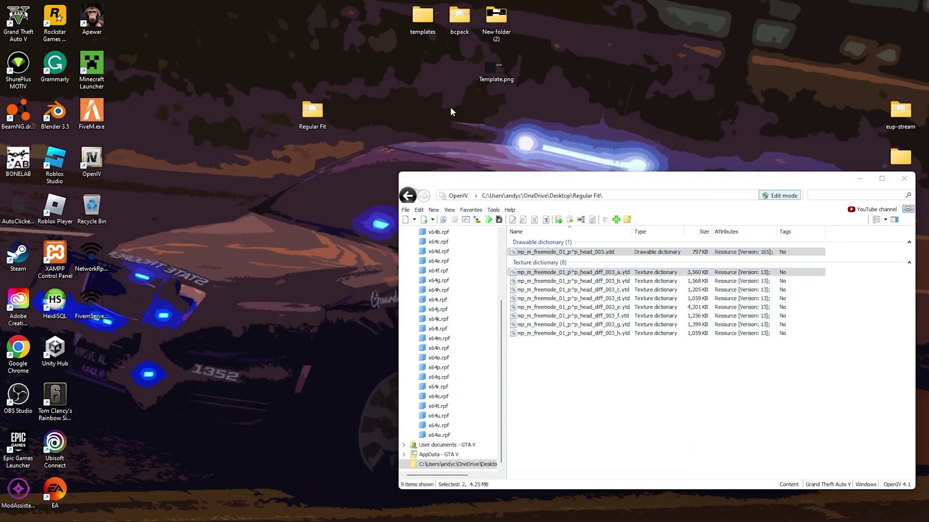
{"action": "left_click_drag", "start_coordinate": [773, 175], "coordinate": [464, 145]}
{"action": "left_click", "coordinate": [594, 148]}
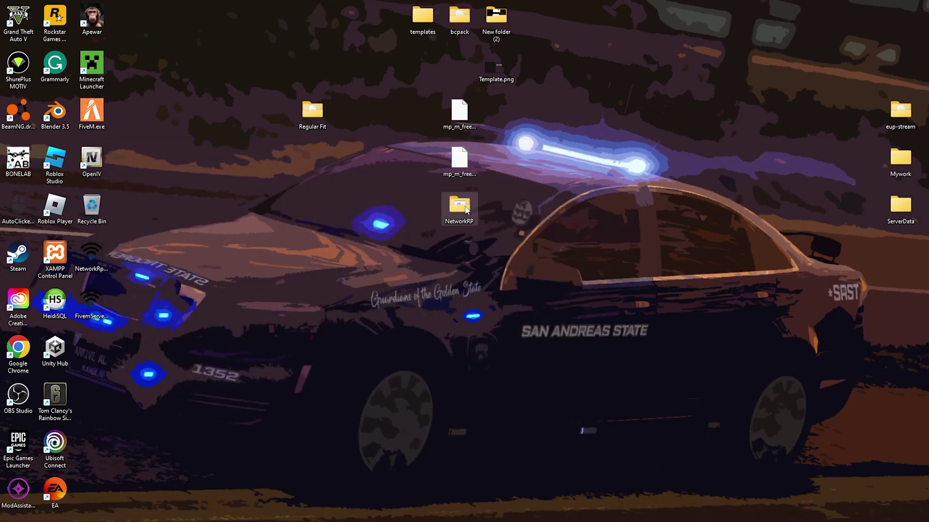
Step: Open the server's eup-stream folder under NetworkRP, txData, CFXDefault_93B285.base, resources
{"action": "double_click", "coordinate": [466, 209]}
{"action": "left_click_drag", "start_coordinate": [404, 153], "coordinate": [757, 201]}
{"action": "double_click", "coordinate": [628, 290]}
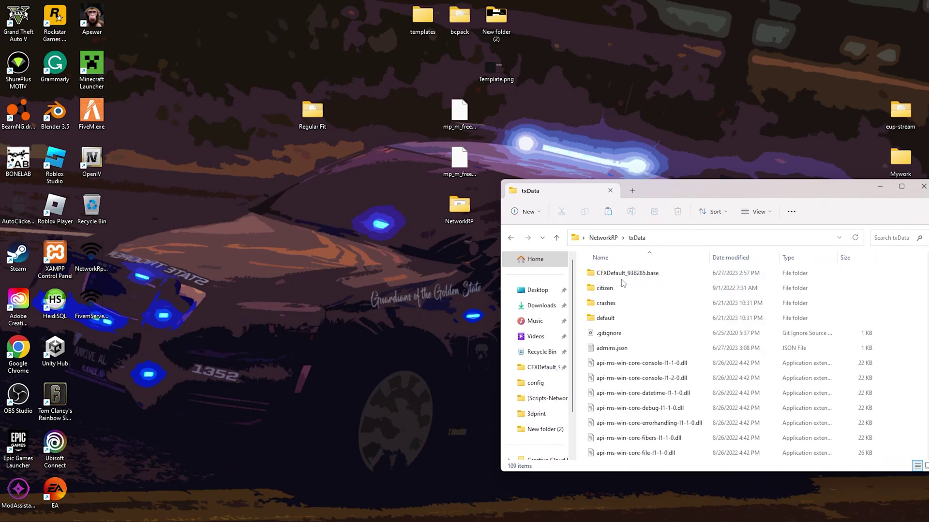
{"action": "double_click", "coordinate": [624, 274]}
{"action": "double_click", "coordinate": [627, 304]}
{"action": "left_click", "coordinate": [616, 438]}
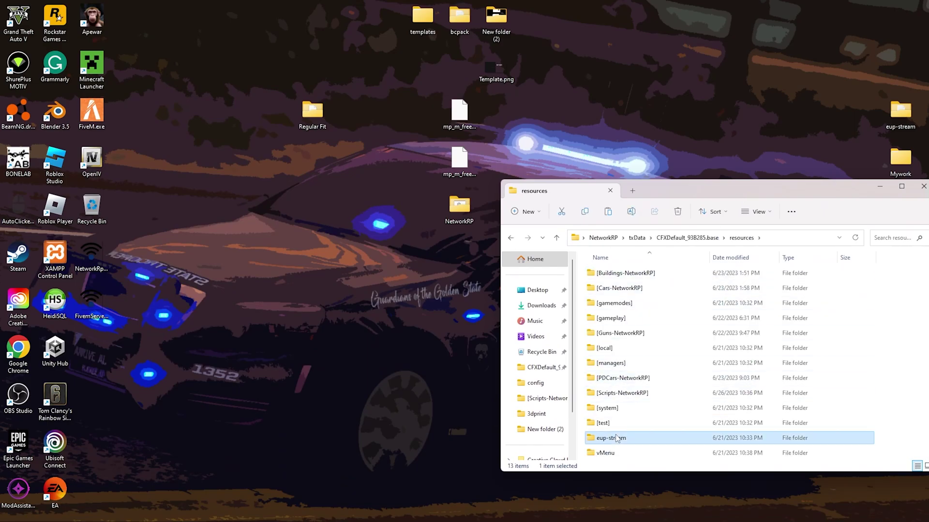
{"action": "double_click", "coordinate": [615, 438]}
Step: Move the two mp_m_freemode hat files from the desktop into the AllPD folder inside eup-stream's stream folder
{"action": "left_click_drag", "start_coordinate": [670, 181], "coordinate": [664, 100]}
{"action": "left_click_drag", "start_coordinate": [425, 75], "coordinate": [463, 162]}
{"action": "left_click_drag", "start_coordinate": [460, 160], "coordinate": [602, 194]}
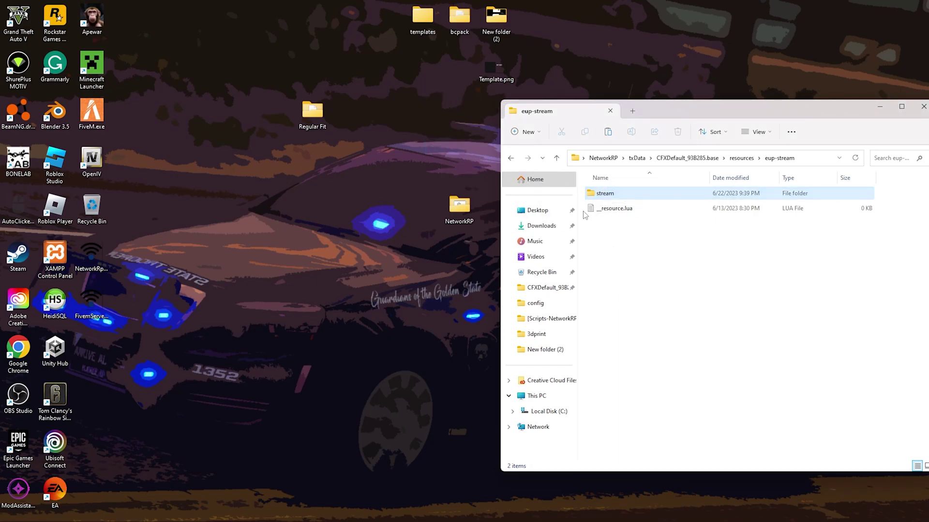
{"action": "double_click", "coordinate": [629, 194]}
{"action": "left_click_drag", "start_coordinate": [643, 415], "coordinate": [648, 193]}
{"action": "left_click", "coordinate": [486, 189]}
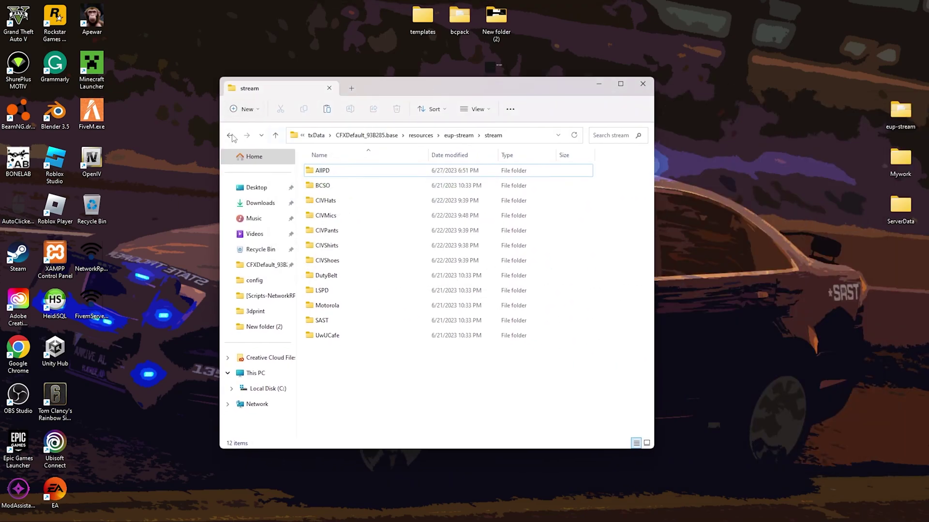
Step: Leave the stream folder, return to NetworkRP and try to start the server with start_5848_default.bat
{"action": "left_click", "coordinate": [231, 136]}
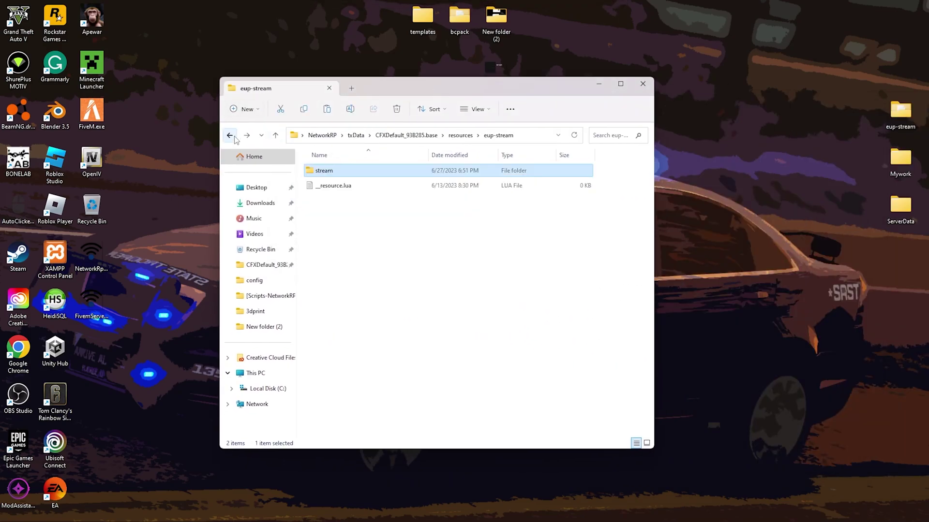
{"action": "left_click", "coordinate": [231, 137]}
{"action": "left_click", "coordinate": [230, 136]}
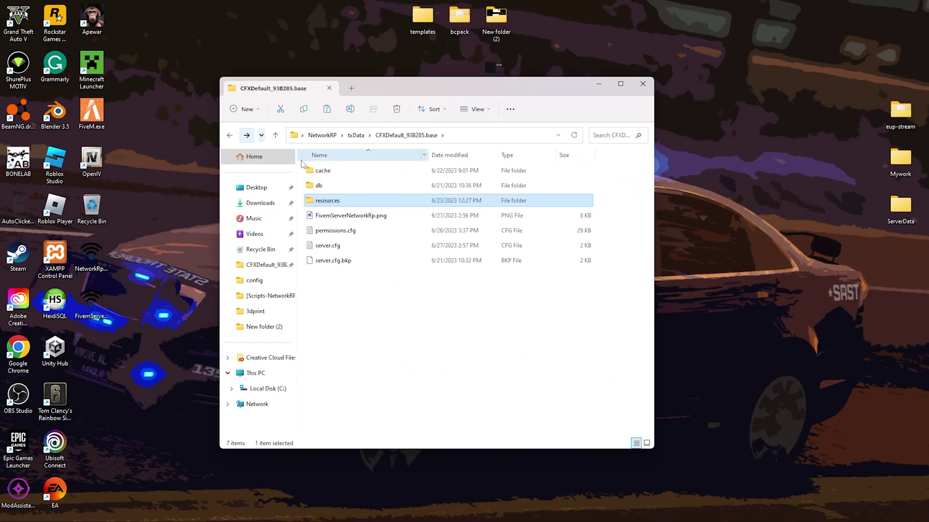
{"action": "left_click", "coordinate": [231, 136]}
{"action": "left_click", "coordinate": [621, 84]}
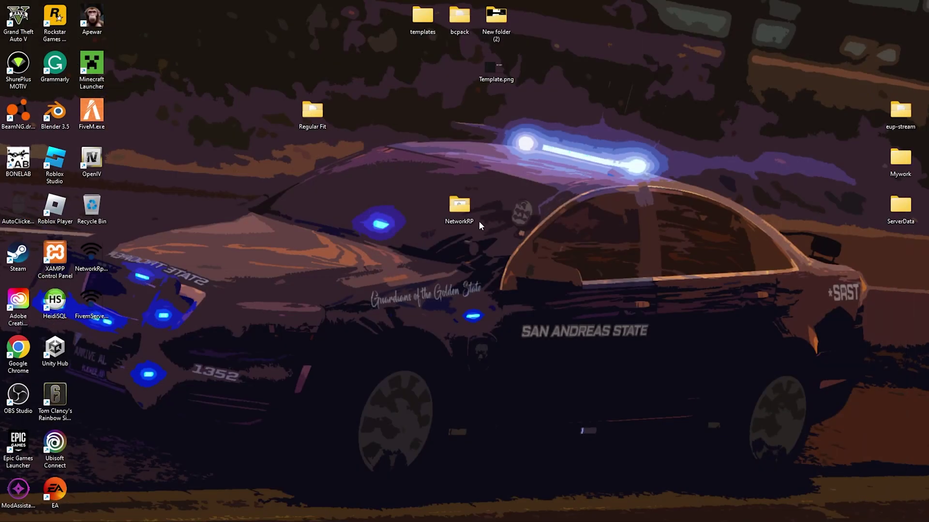
{"action": "double_click", "coordinate": [457, 205]}
{"action": "double_click", "coordinate": [170, 87]}
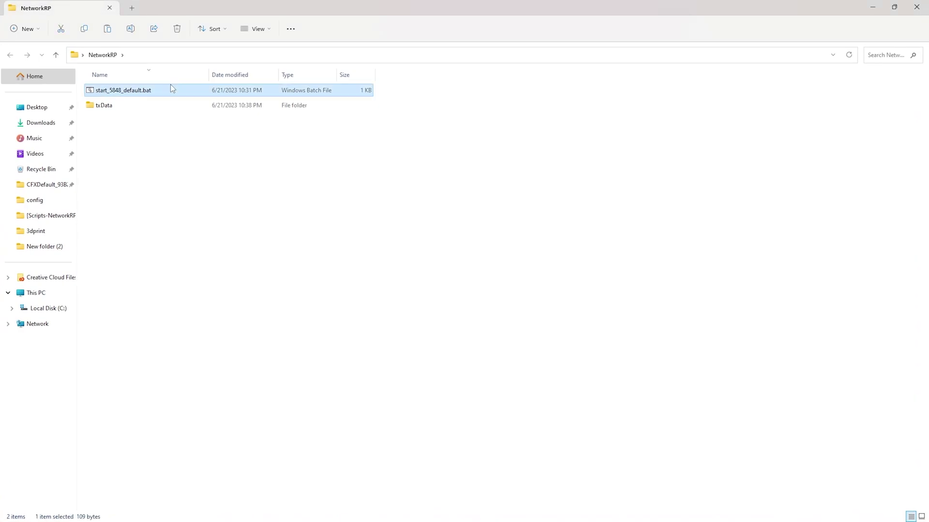
{"action": "left_click", "coordinate": [872, 8]}
{"action": "left_click_drag", "start_coordinate": [317, 51], "coordinate": [540, 86]}
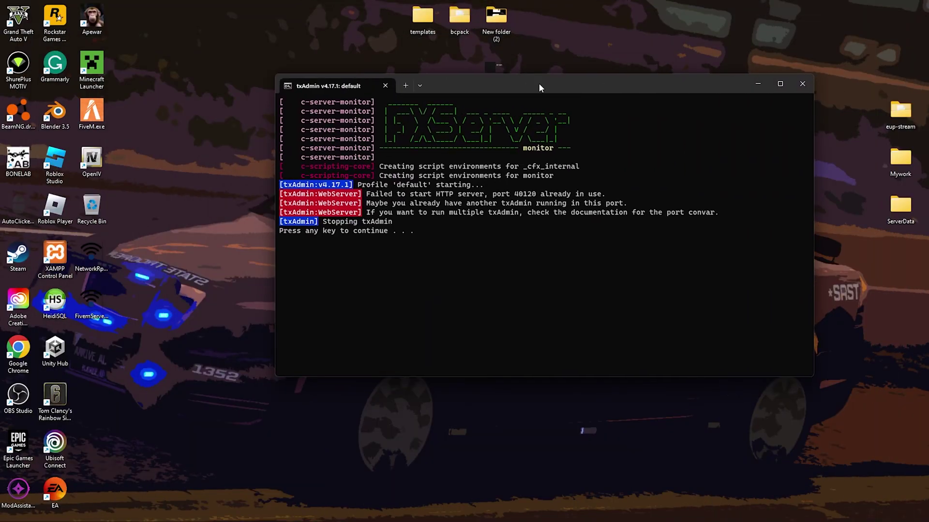
{"action": "key", "text": "Return"}
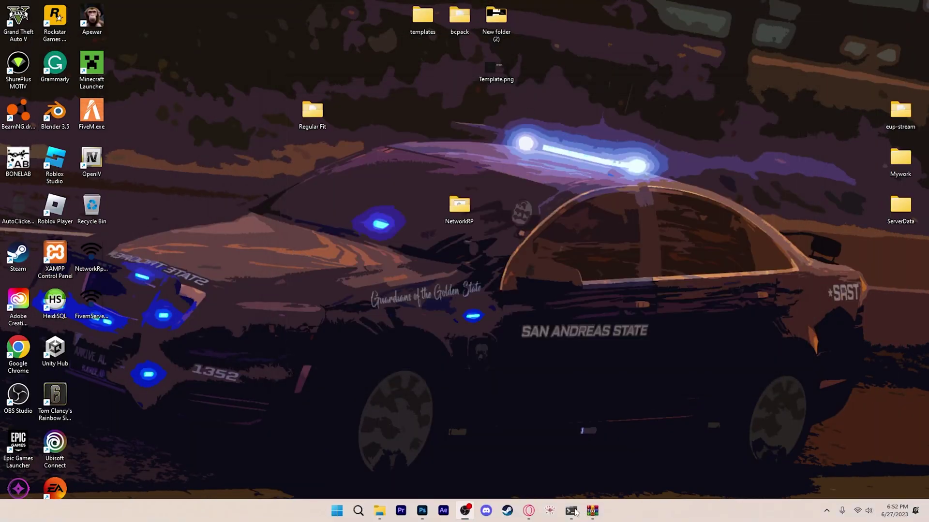
Step: Shut down the server console that is already running, relaunch start_5848_default.bat from NetworkRP and minimize the new console
{"action": "left_click", "coordinate": [571, 513]}
{"action": "left_click", "coordinate": [653, 136]}
{"action": "double_click", "coordinate": [448, 206]}
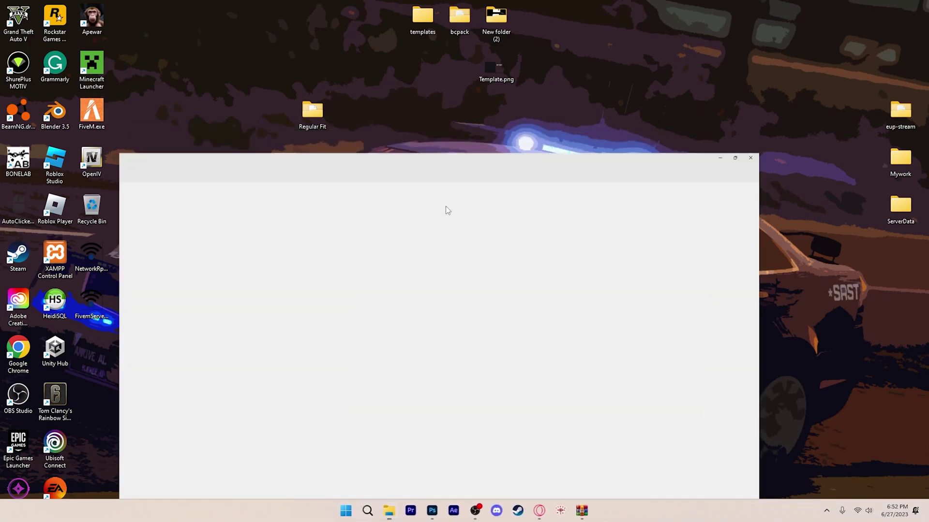
{"action": "double_click", "coordinate": [346, 172]}
{"action": "left_click", "coordinate": [604, 85]}
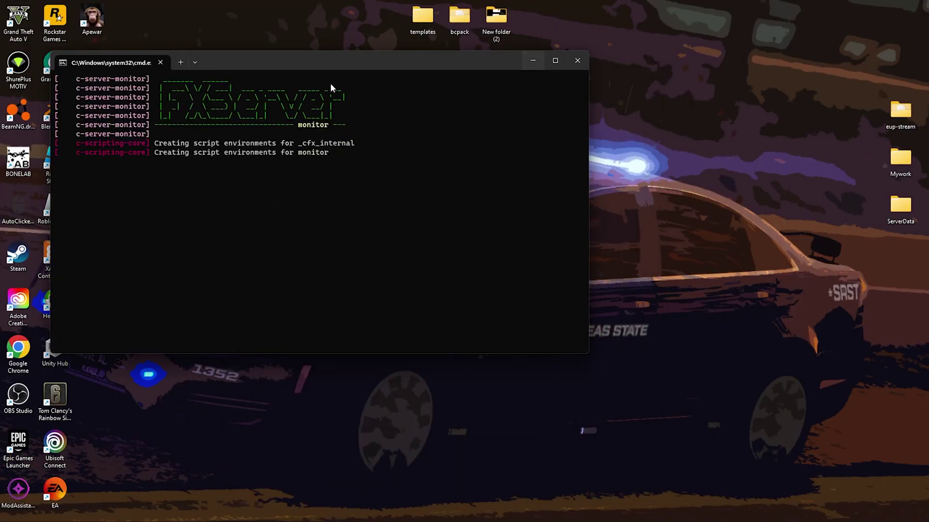
{"action": "left_click_drag", "start_coordinate": [403, 61], "coordinate": [638, 117]}
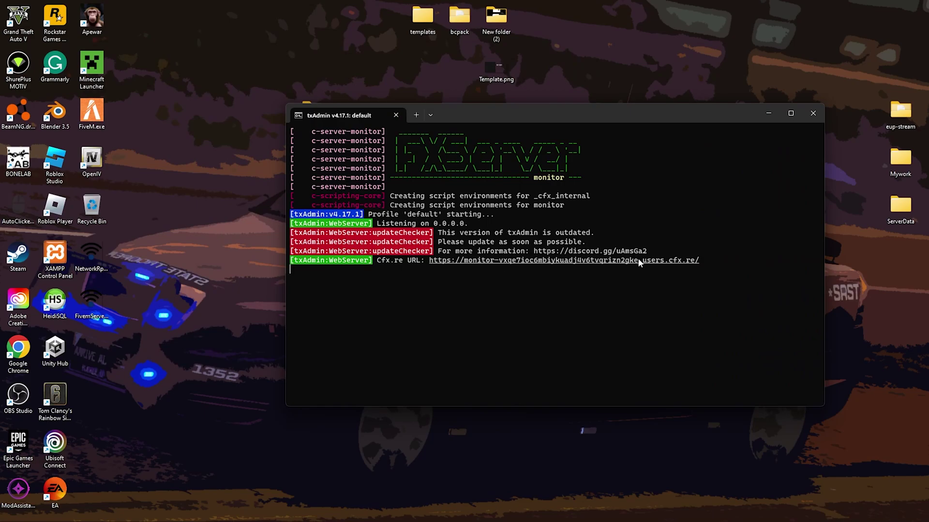
{"action": "left_click_drag", "start_coordinate": [563, 117], "coordinate": [551, 107]}
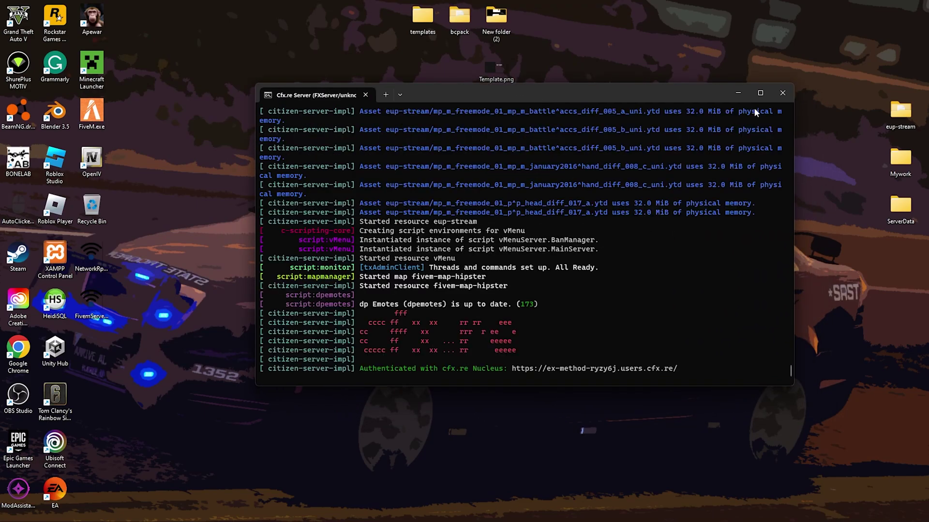
{"action": "left_click", "coordinate": [738, 93]}
Step: Launch FiveM, connect to the last connected server Network RP and walk the character out onto the plaza
{"action": "double_click", "coordinate": [102, 122]}
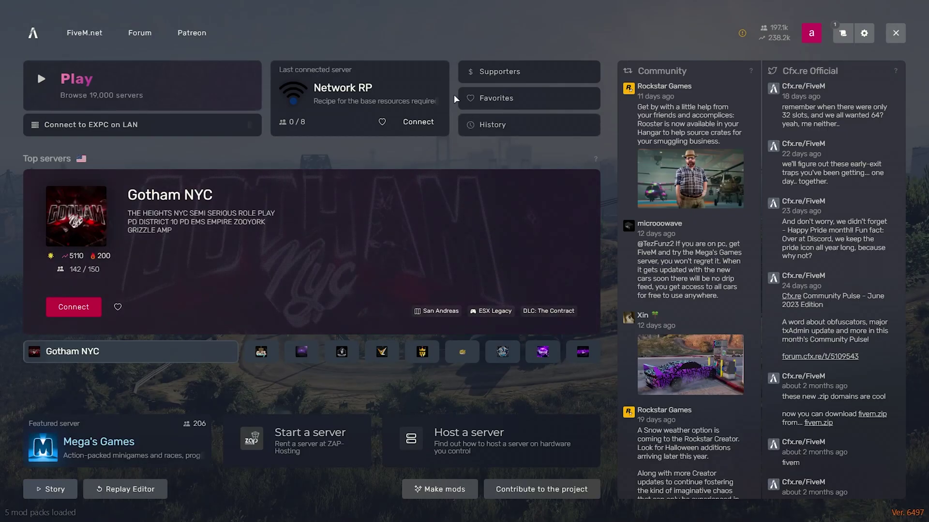
{"action": "left_click", "coordinate": [417, 122]}
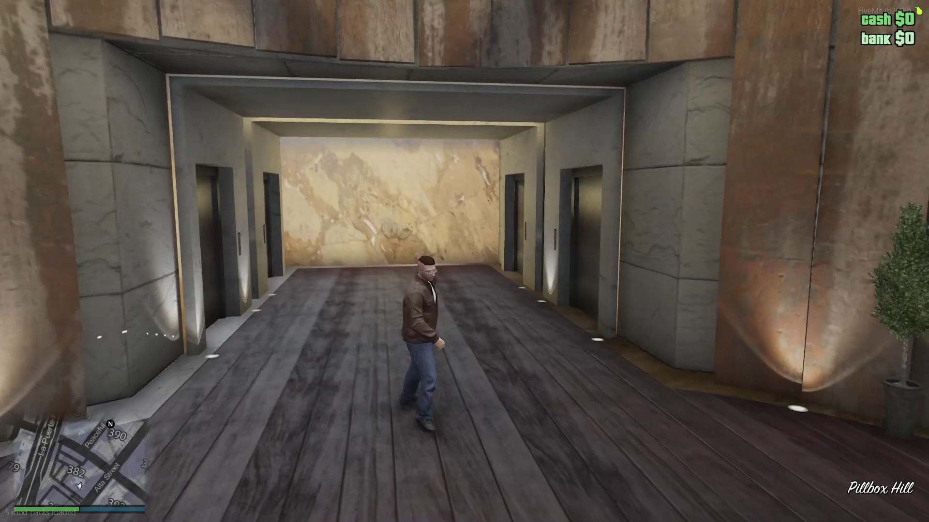
{"action": "key", "text": "w"}
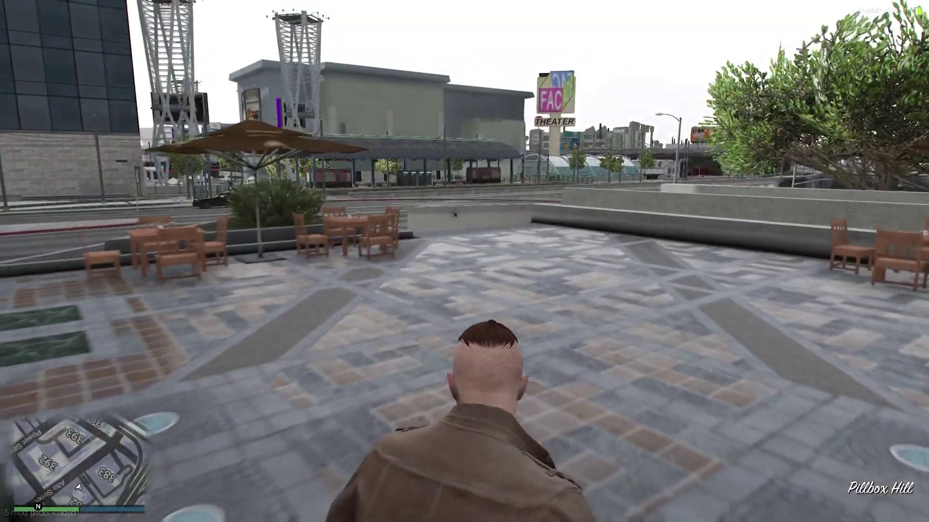
Step: Open the in-game Ex_method menu and enter Ped Customization through Player Related Options and Player Appearance
{"action": "key", "text": "m"}
{"action": "key", "text": "Down"}
{"action": "key", "text": "Down"}
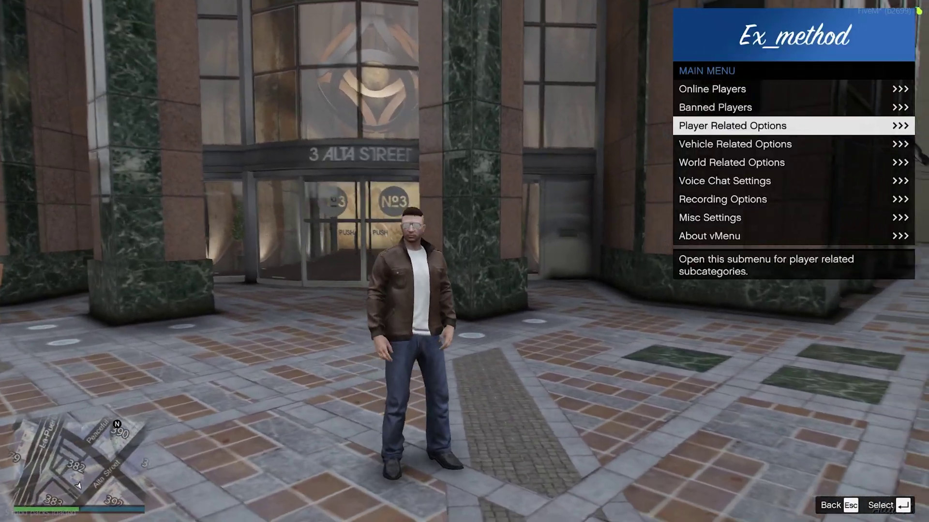
{"action": "key", "text": "Return"}
{"action": "key", "text": "Down"}
{"action": "key", "text": "Return"}
{"action": "key", "text": "Return"}
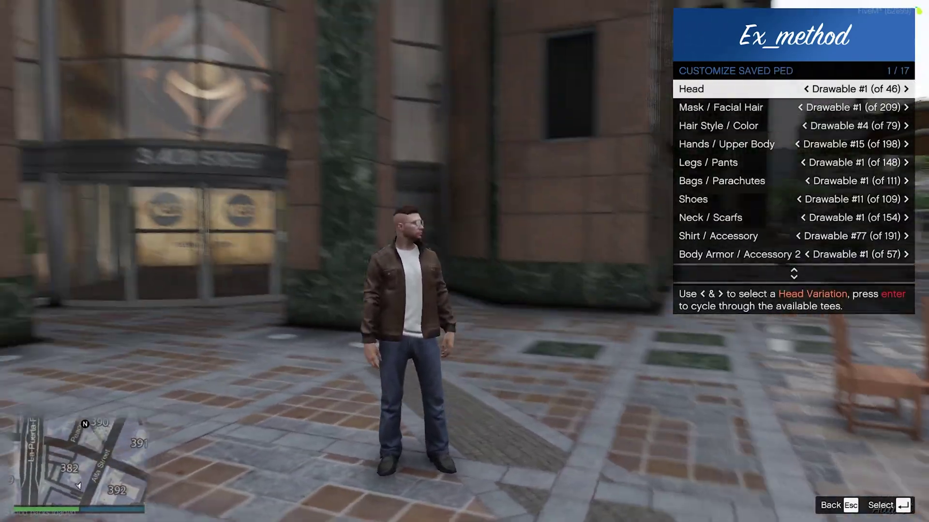
Step: Go to the Hats / Helmets entry and cycle the character's hat up to Prop #56
{"action": "key", "text": "Down"}
{"action": "key", "text": "Down"}
{"action": "key", "text": "Down"}
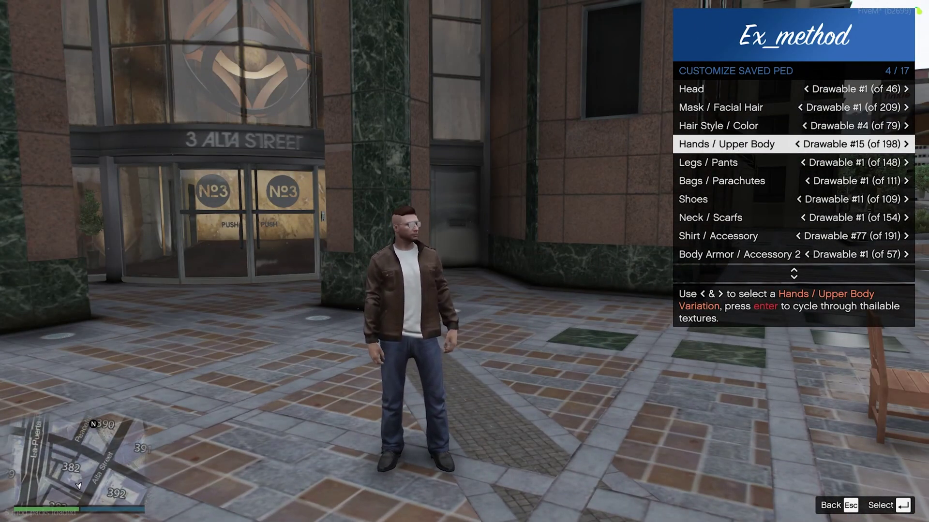
{"action": "key", "text": "Down"}
{"action": "key", "text": "Down"}
{"action": "key", "text": "Down"}
{"action": "key", "text": "Down"}
{"action": "key", "text": "Down"}
{"action": "key", "text": "Down"}
{"action": "key", "text": "Down"}
{"action": "key", "text": "Down"}
{"action": "key", "text": "Down"}
{"action": "key", "text": "Down"}
{"action": "key", "text": "Down"}
{"action": "key", "text": "Down"}
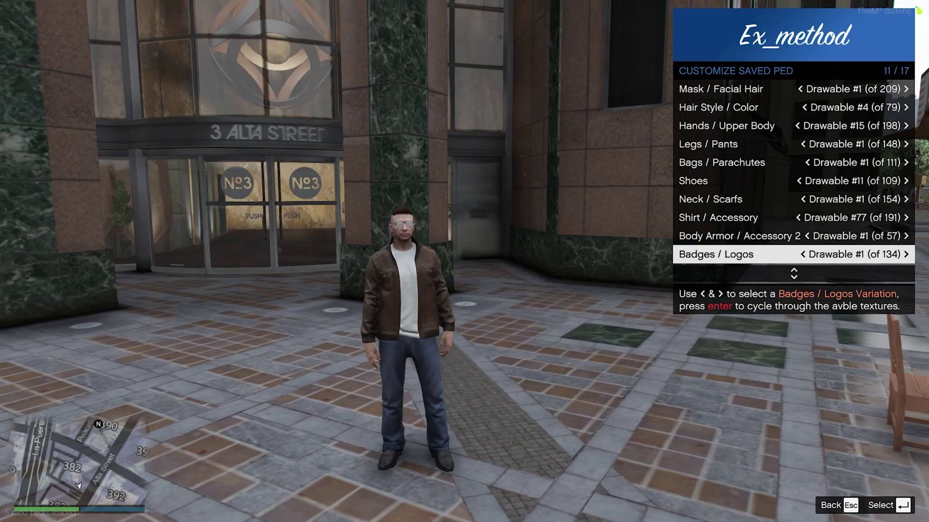
{"action": "key", "text": "Up"}
{"action": "key", "text": "Up"}
{"action": "key", "text": "Up"}
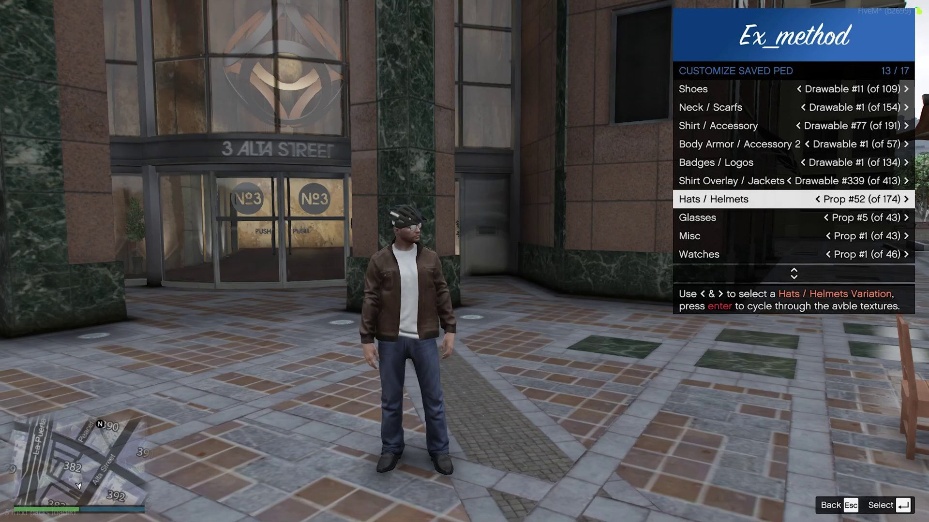
{"action": "key", "text": "Right"}
{"action": "key", "text": "Right"}
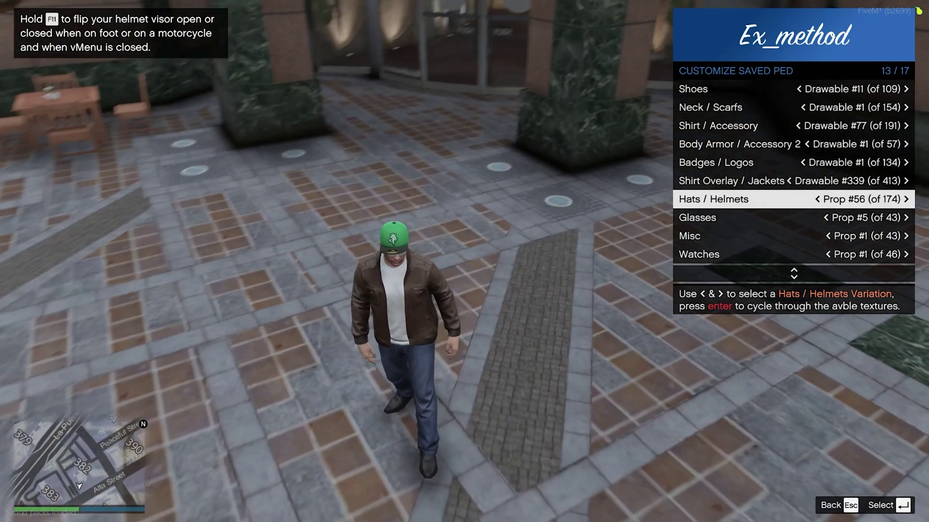
Step: Return to Player Appearance and spawn the saved ped SAST
{"action": "key", "text": "Escape"}
{"action": "key", "text": "Down"}
{"action": "key", "text": "Down"}
{"action": "key", "text": "Down"}
{"action": "key", "text": "Up"}
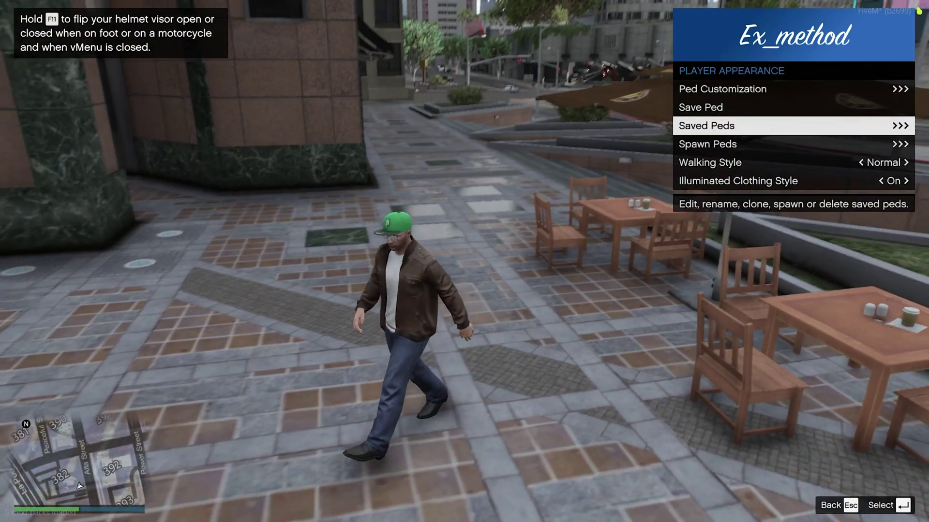
{"action": "key", "text": "Return"}
{"action": "key", "text": "Down"}
{"action": "key", "text": "Down"}
{"action": "key", "text": "Down"}
{"action": "key", "text": "Down"}
{"action": "key", "text": "Down"}
{"action": "key", "text": "Return"}
{"action": "key", "text": "Return"}
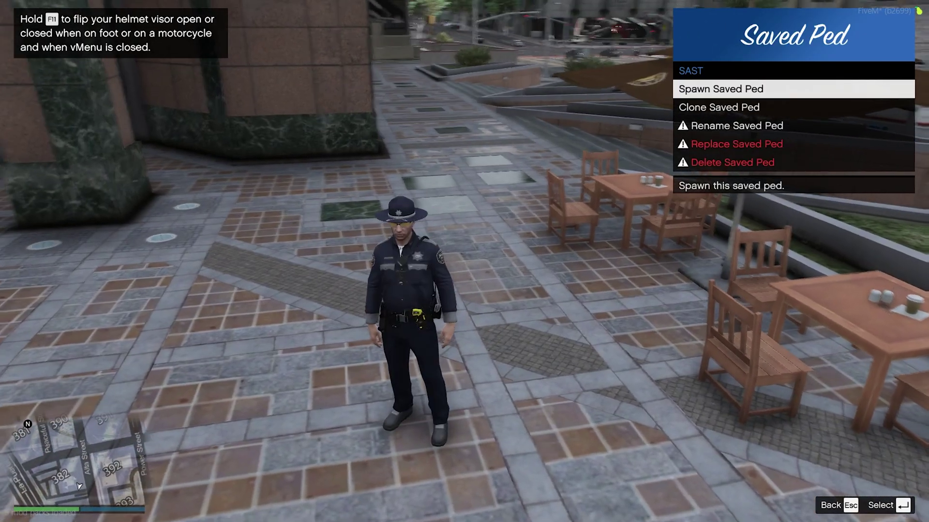
Step: Spawn the saved ped SWATTE and close the menu to inspect the MY HAT cap on the character
{"action": "key", "text": "Escape"}
{"action": "key", "text": "Down"}
{"action": "key", "text": "Return"}
{"action": "key", "text": "Return"}
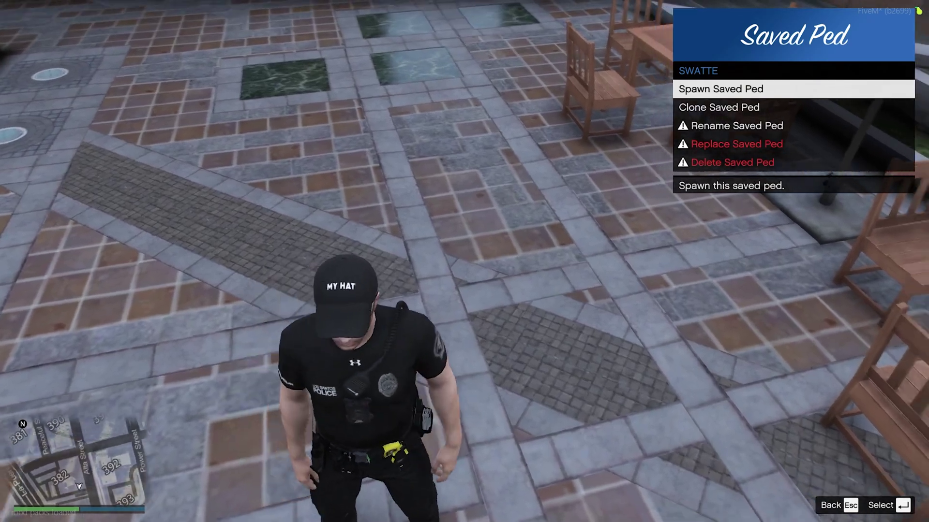
{"action": "key", "text": "Escape"}
{"action": "key", "text": "Escape"}
{"action": "key", "text": "Escape"}
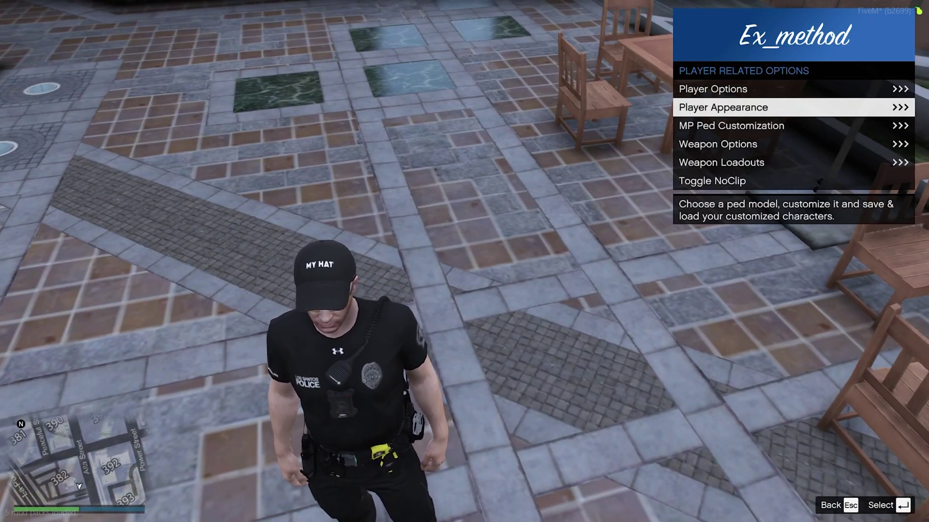
{"action": "key", "text": "Escape"}
{"action": "key", "text": "Escape"}
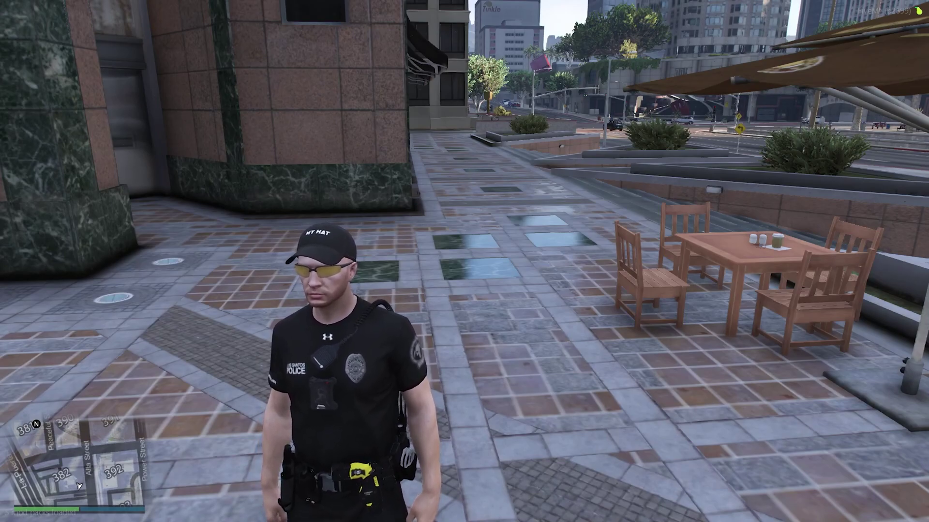
Step: Switch from the game to the desktop and open the Regular Fit folder to view its hat files
{"action": "key", "text": "super"}
{"action": "left_click", "coordinate": [368, 511]}
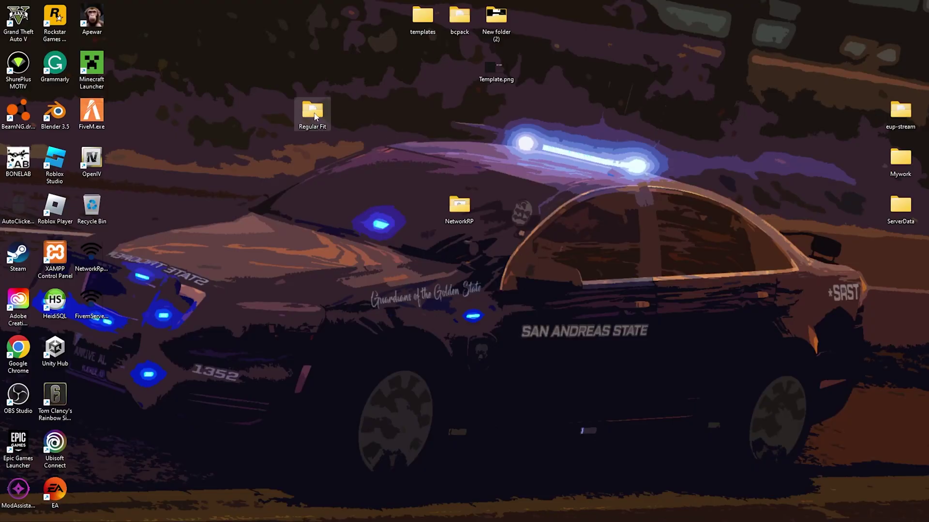
{"action": "double_click", "coordinate": [317, 118]}
{"action": "left_click_drag", "start_coordinate": [435, 8], "coordinate": [402, 63]}
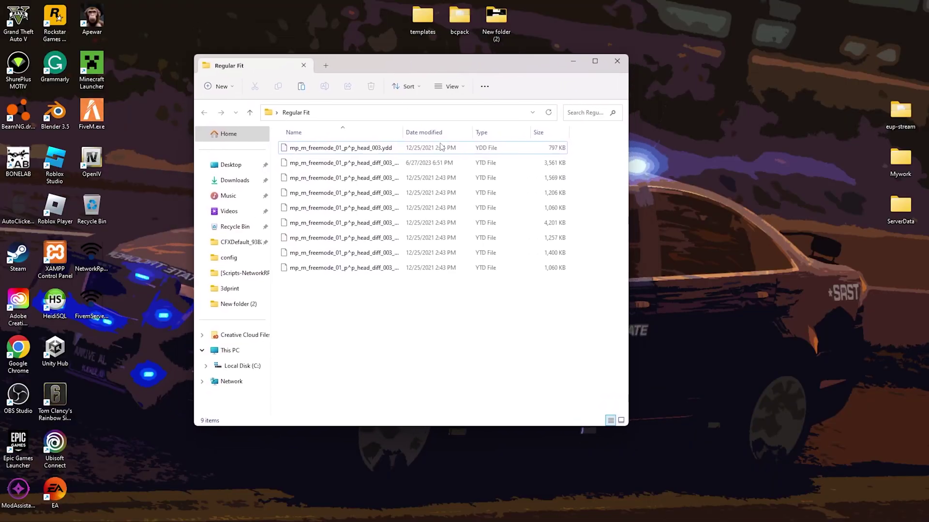
{"action": "left_click_drag", "start_coordinate": [476, 62], "coordinate": [592, 125]}
Step: Launch OpenIV for Grand Theft Auto V on Windows and close the Regular Fit folder window
{"action": "double_click", "coordinate": [93, 160]}
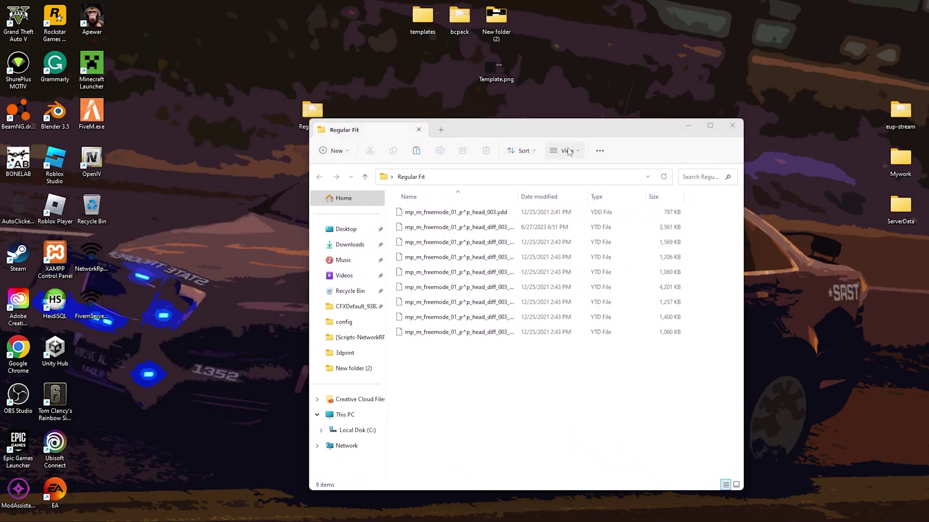
{"action": "left_click", "coordinate": [414, 272]}
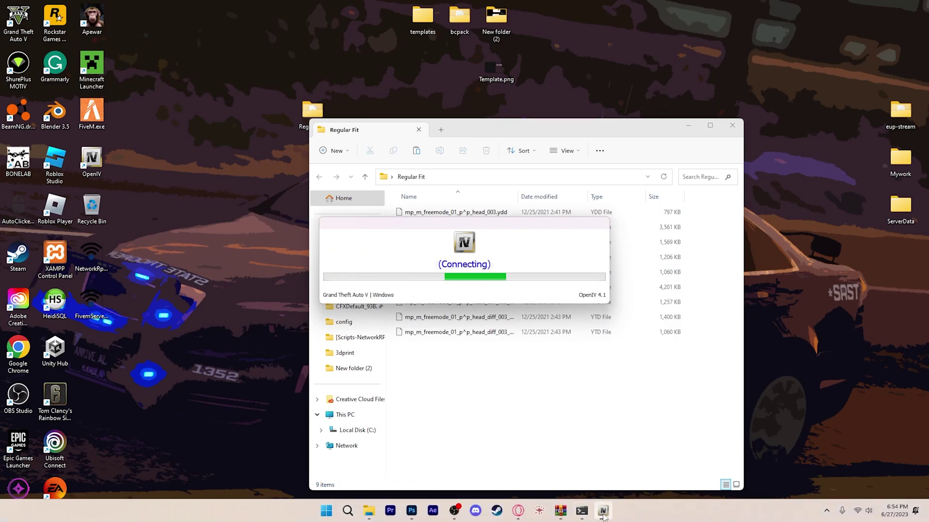
{"action": "mouse_move", "coordinate": [604, 512]}
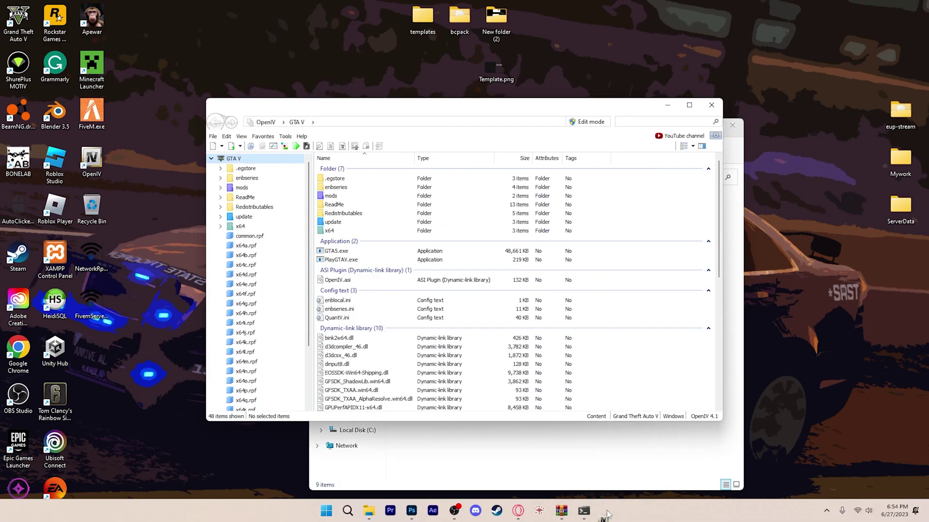
{"action": "left_click_drag", "start_coordinate": [555, 112], "coordinate": [703, 228]}
{"action": "left_click", "coordinate": [730, 130]}
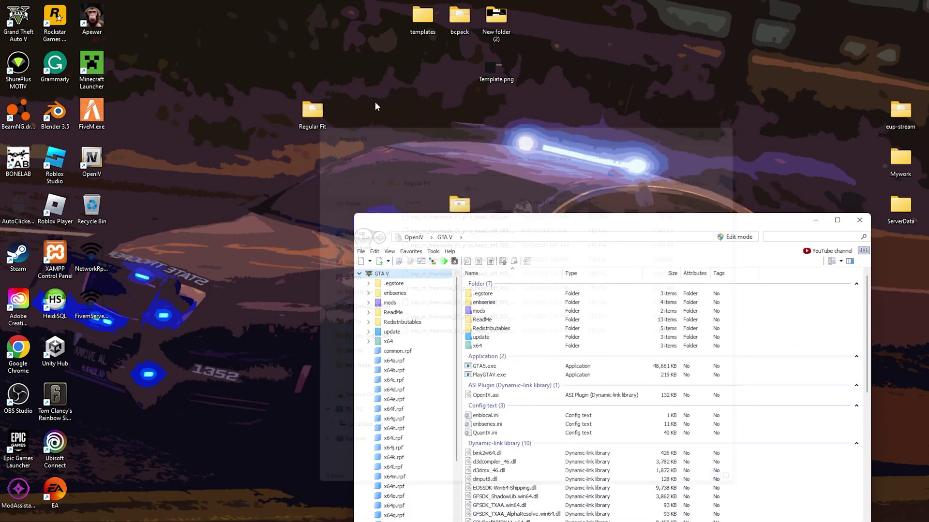
Step: Load the desktop's Regular Fit folder into OpenIV and enable edit mode, accepting the warning
{"action": "left_click_drag", "start_coordinate": [312, 112], "coordinate": [412, 372]}
{"action": "left_click_drag", "start_coordinate": [617, 218], "coordinate": [569, 65]}
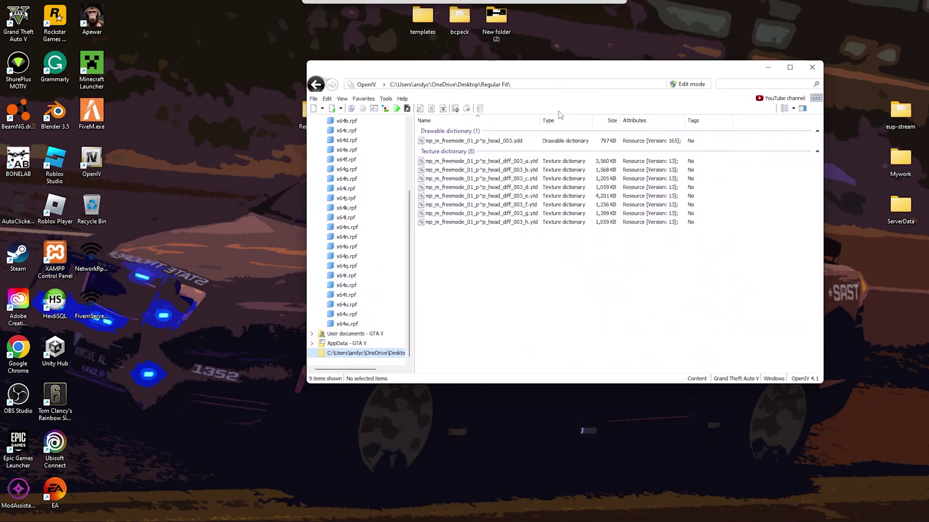
{"action": "left_click", "coordinate": [688, 85]}
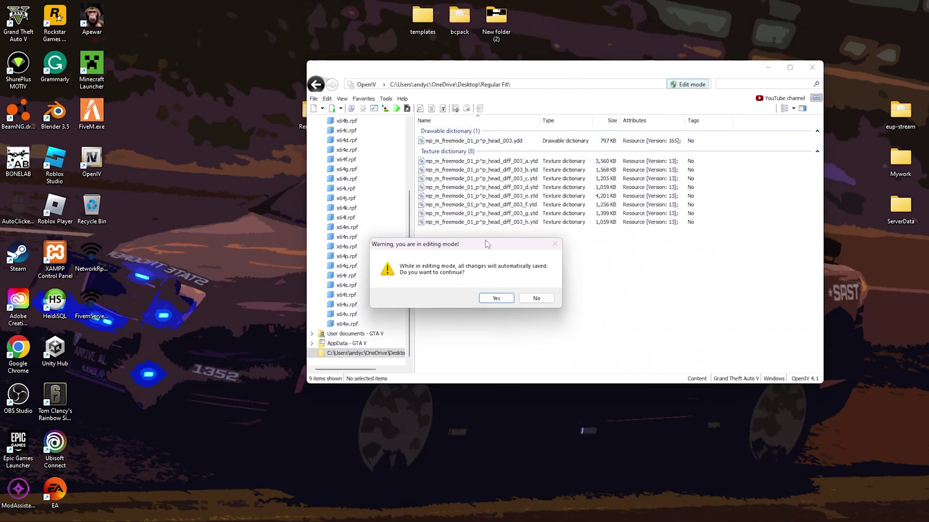
{"action": "left_click", "coordinate": [495, 297]}
Step: Open mp_m_freemode_01_p^p_head_diff_003_a.ytd and export its texture to the desktop as the PNG image p_head_diff_003_a
{"action": "left_click", "coordinate": [525, 160]}
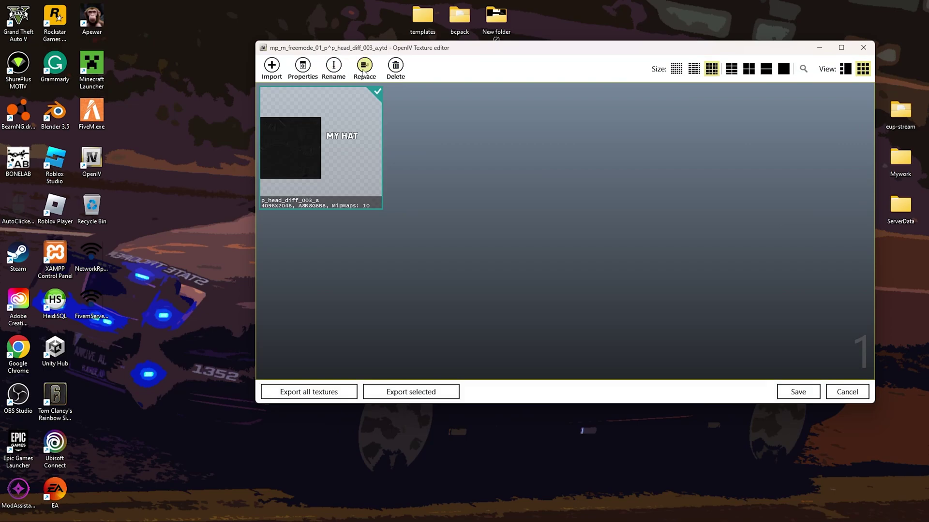
{"action": "left_click", "coordinate": [409, 392]}
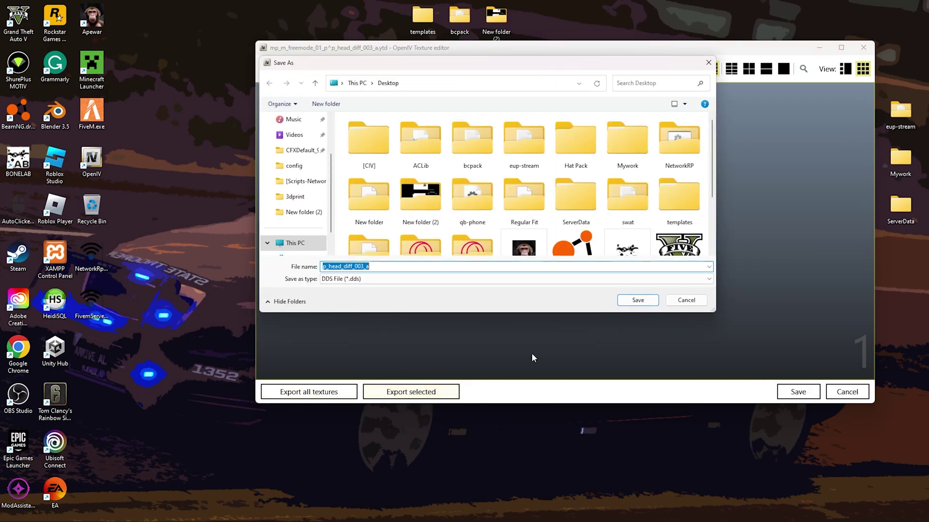
{"action": "left_click", "coordinate": [402, 280]}
{"action": "left_click", "coordinate": [386, 289]}
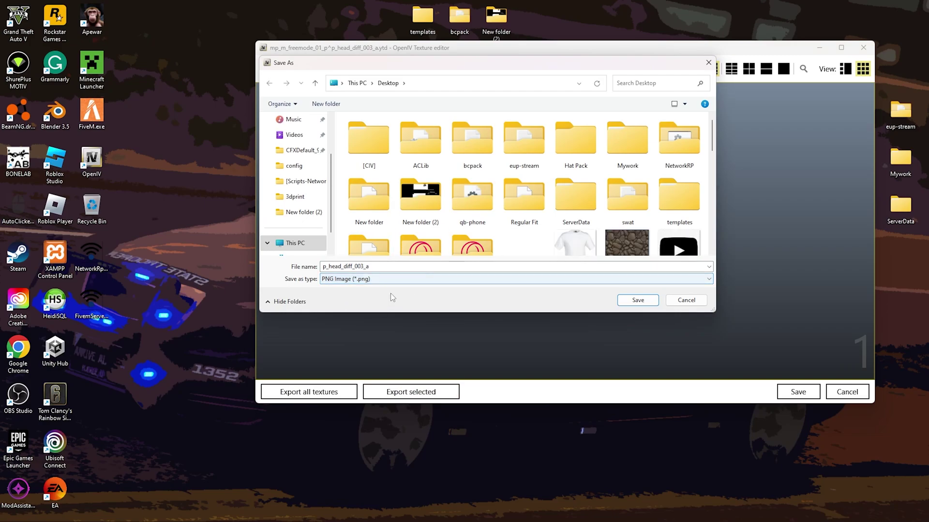
{"action": "left_click", "coordinate": [383, 281]}
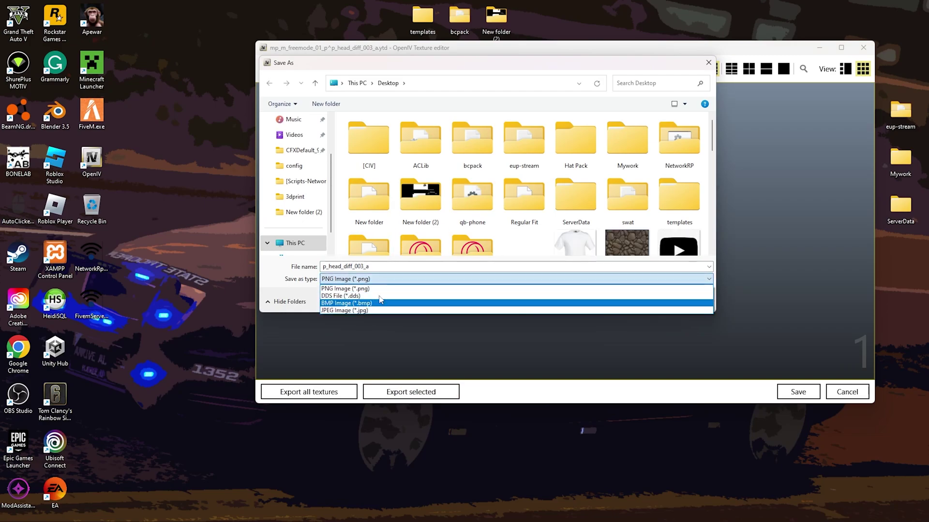
{"action": "left_click", "coordinate": [344, 289]}
{"action": "left_click", "coordinate": [638, 300]}
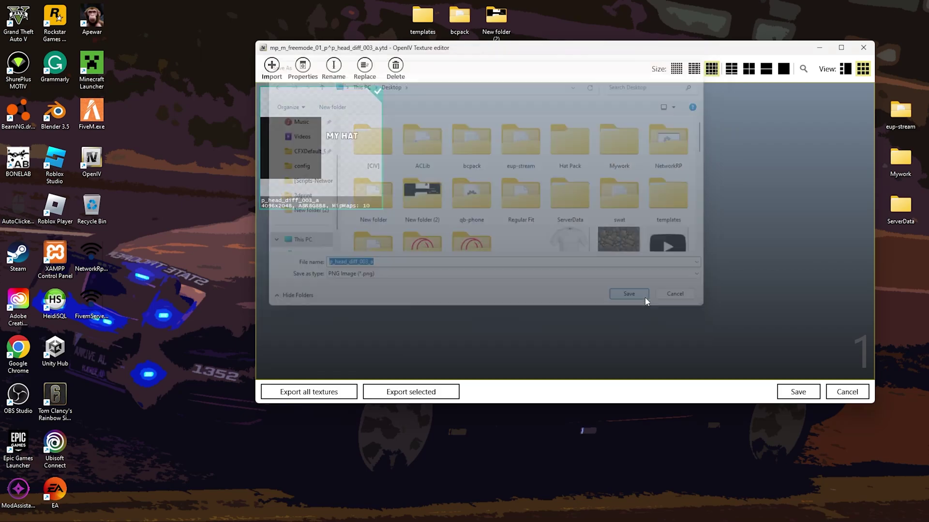
Step: Close the texture editor and OpenIV to return to the desktop
{"action": "left_click", "coordinate": [819, 47]}
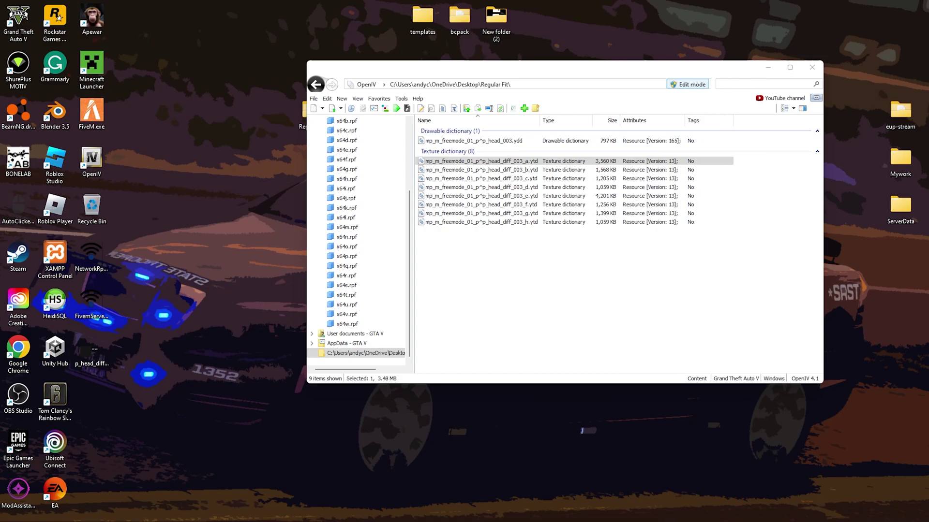
{"action": "left_click", "coordinate": [648, 462]}
{"action": "left_click", "coordinate": [863, 46]}
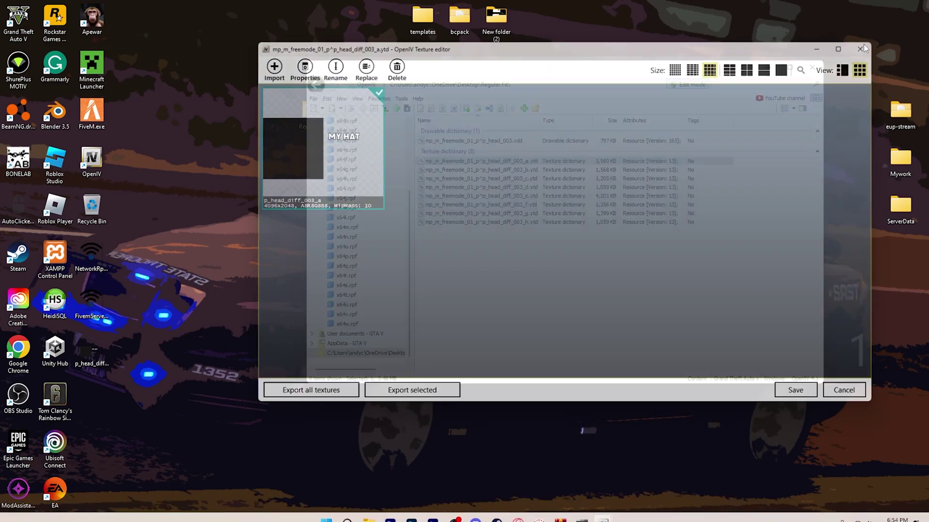
{"action": "left_click", "coordinate": [817, 68]}
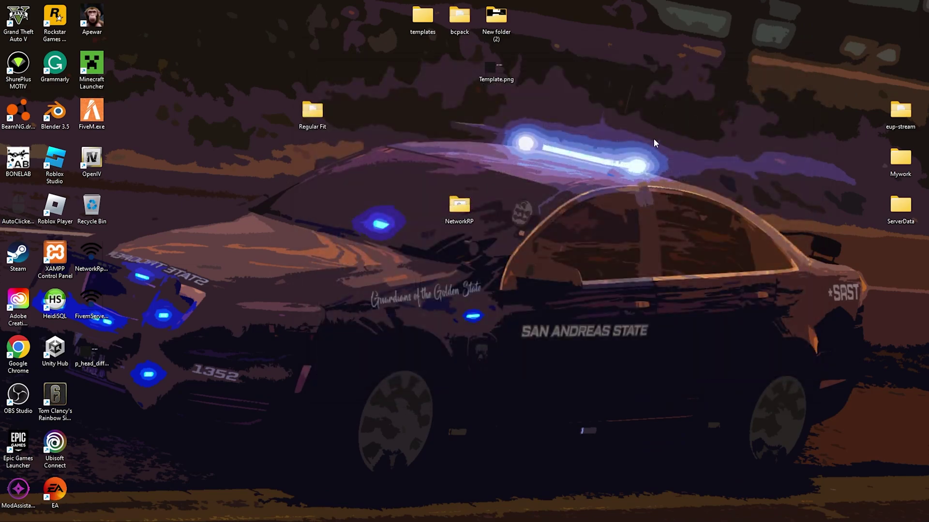